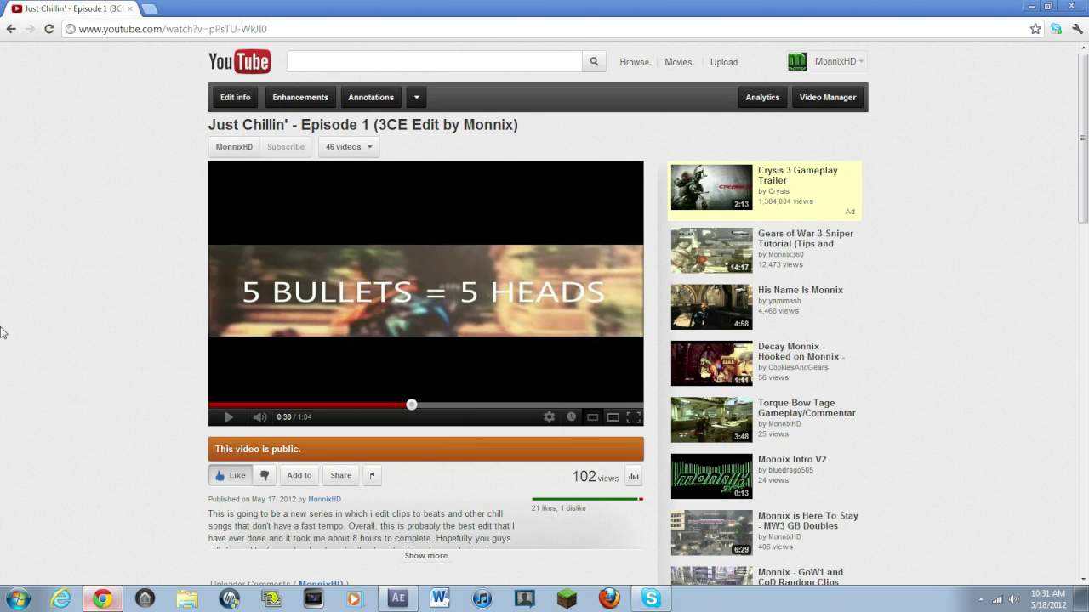
Step: Play the 'Just Chillin'' loading-bar reference video on YouTube and pause it at 0:37
click(344, 338)
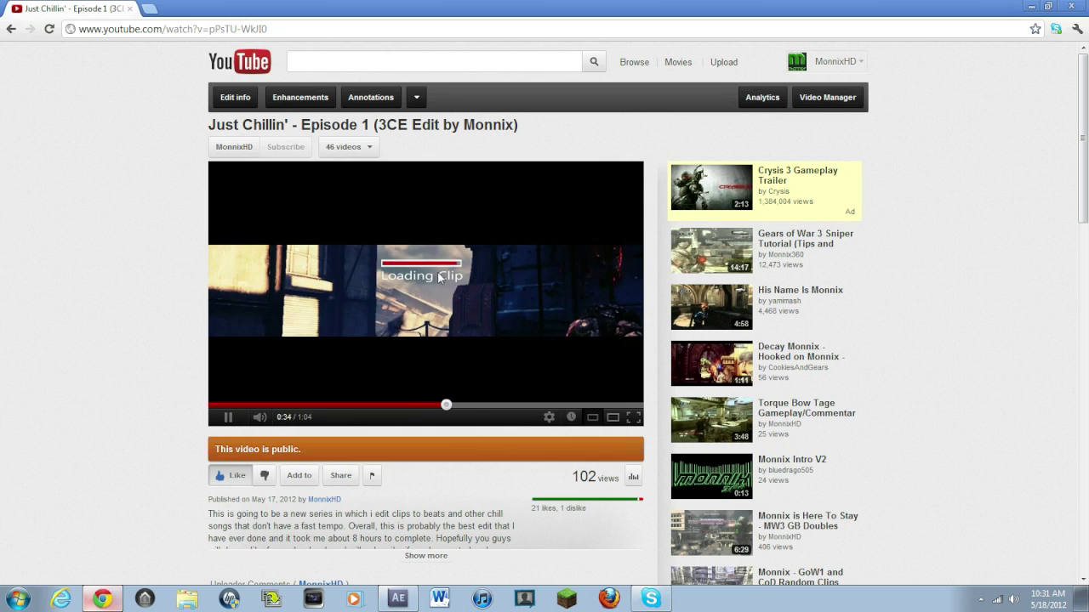
click(402, 302)
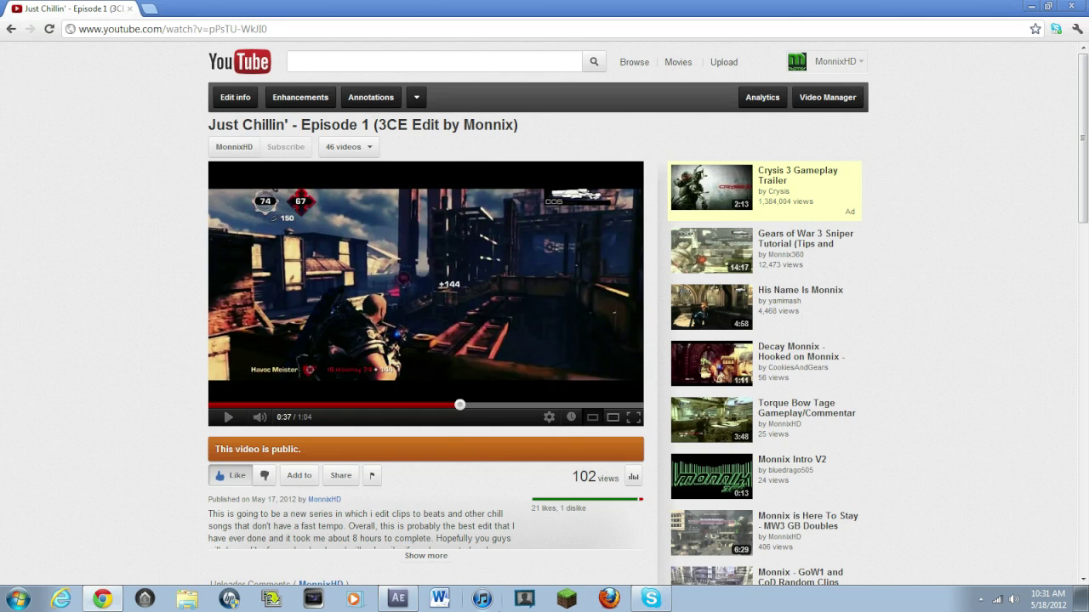
Step: Create Comp 1 in After Effects at HDV/HDTV 720 29.97 (1280×720) with a black background
click(393, 598)
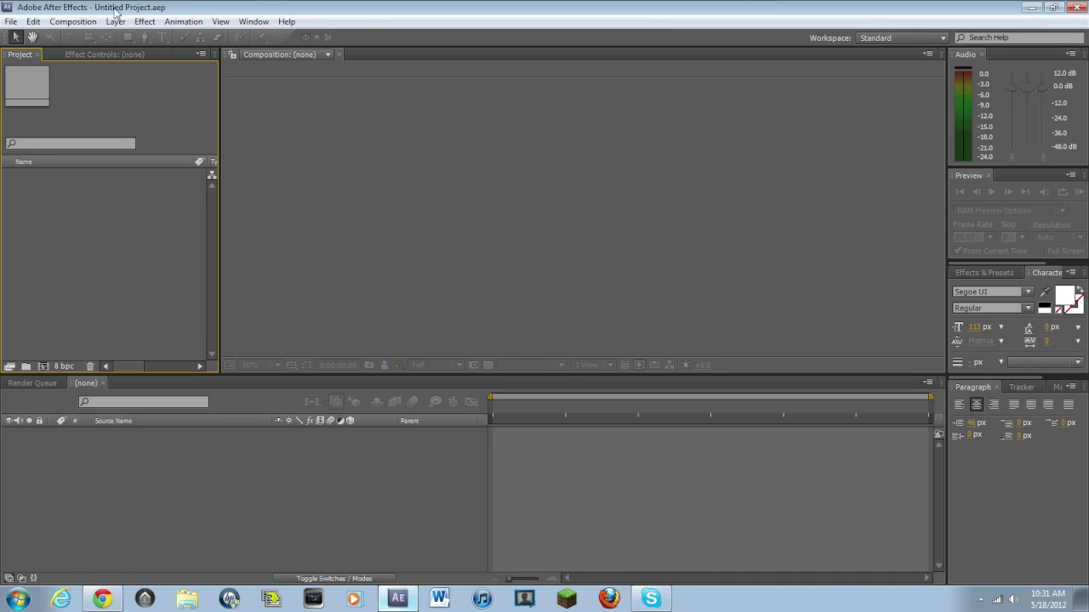
click(88, 23)
click(88, 38)
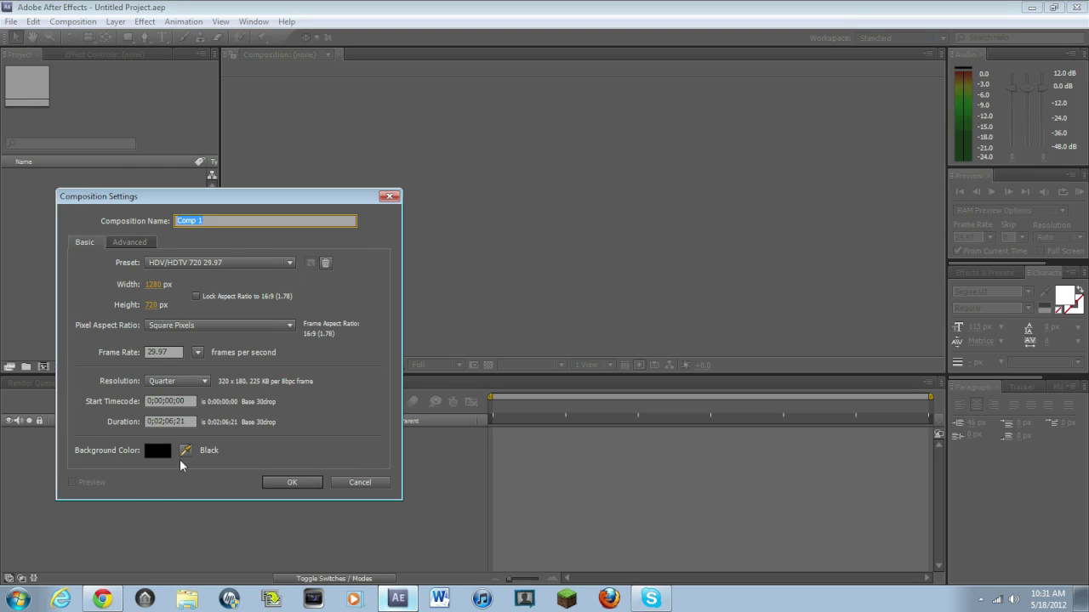
click(300, 483)
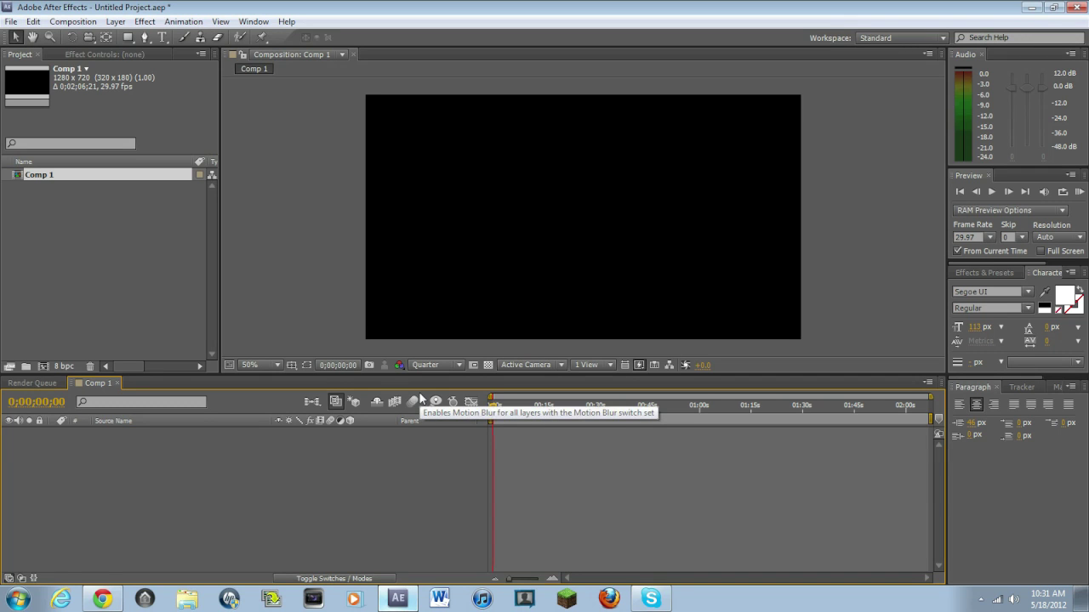
Step: Start a new solid layer and drag its colour picker to white
click(116, 21)
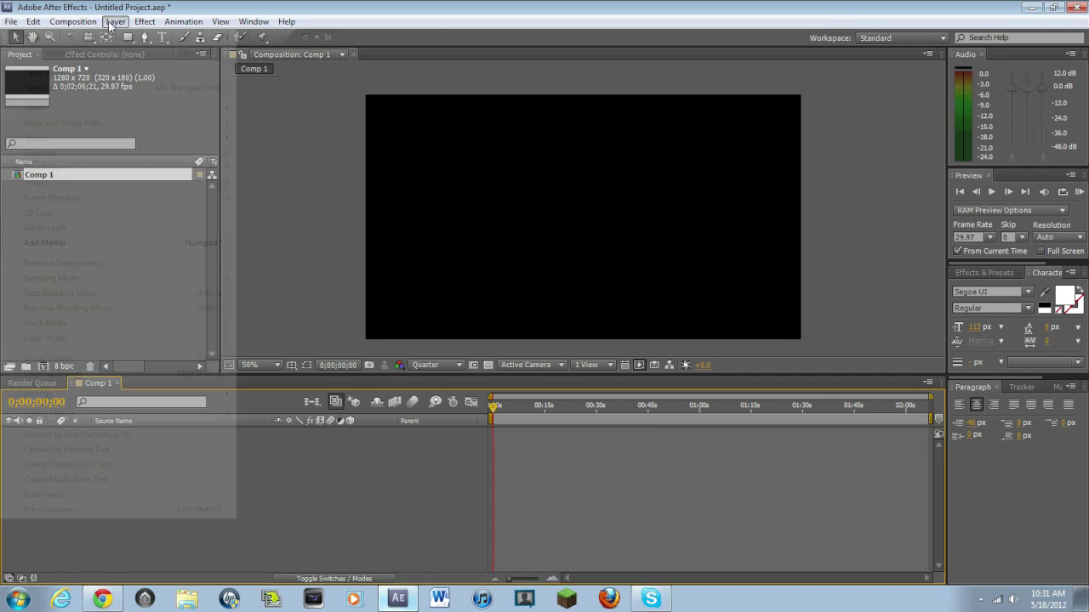
mouse_move(188, 39)
click(264, 53)
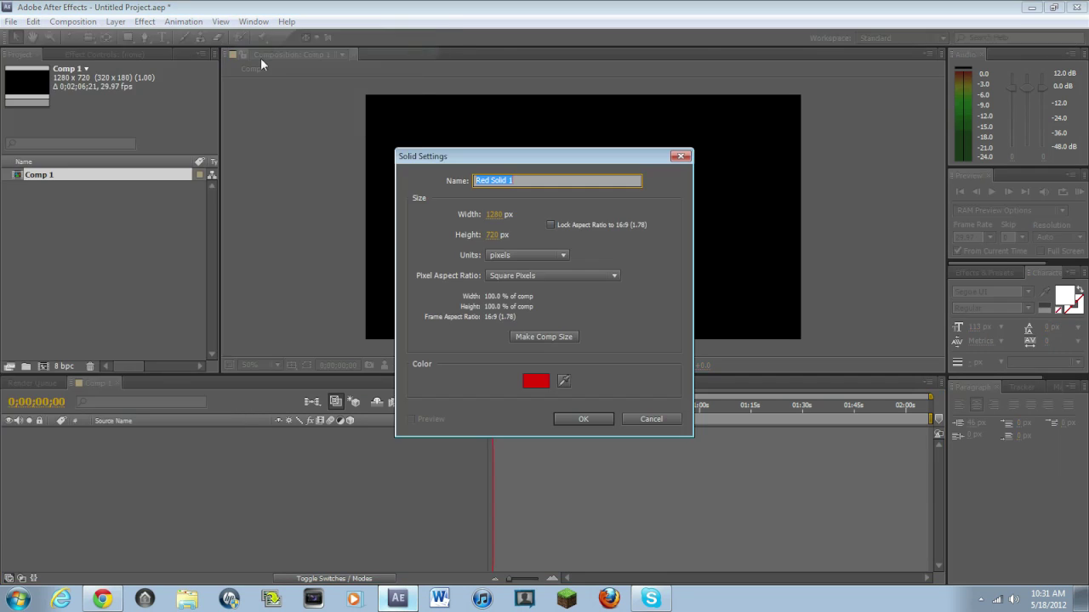
click(534, 381)
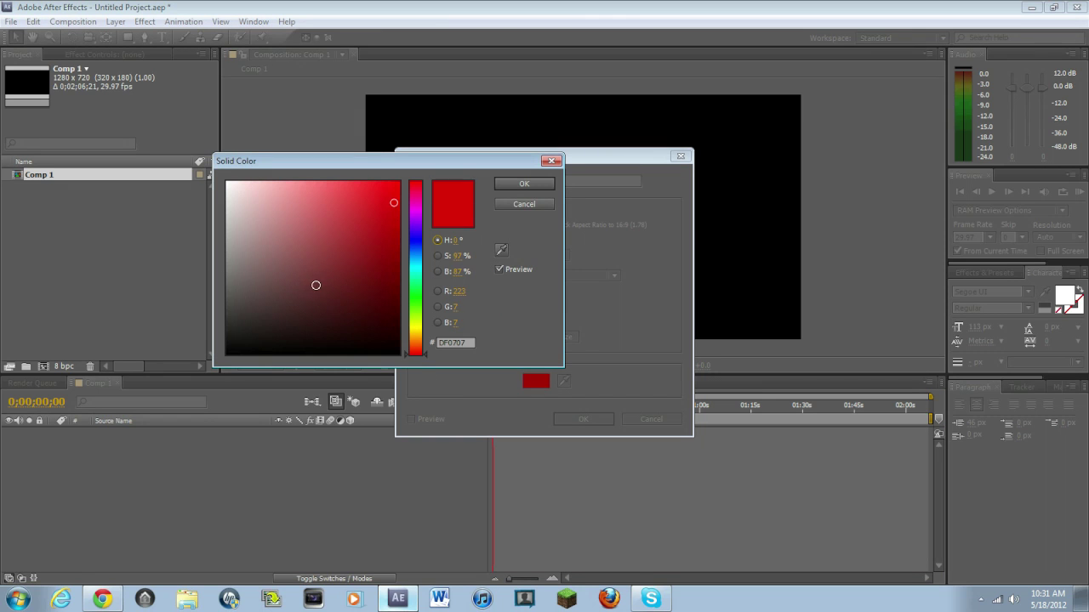
drag(316, 284, 205, 160)
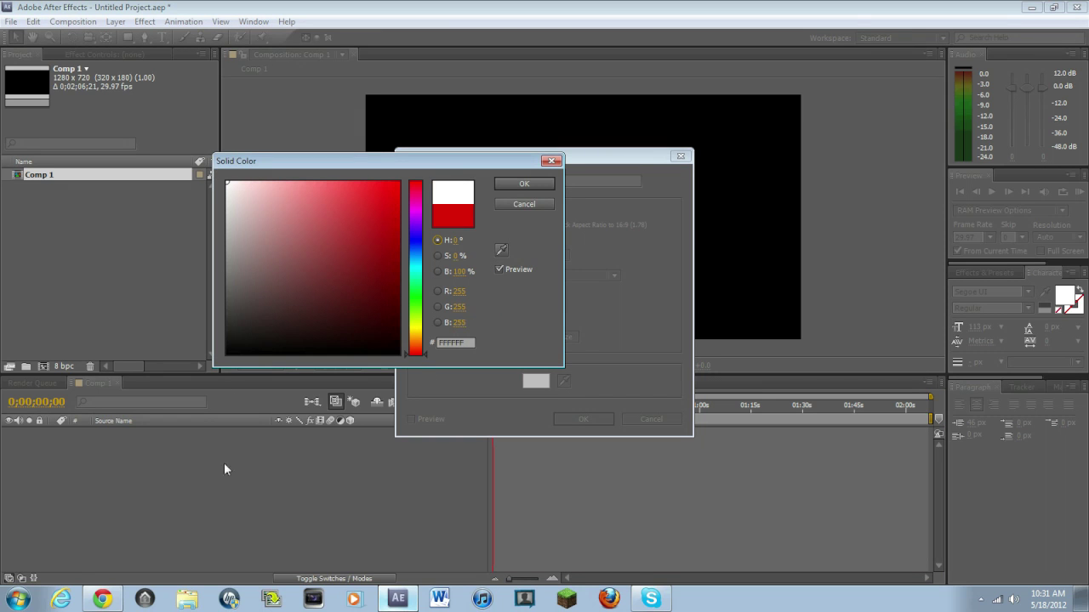
Step: Rewind the reference video to the Loading Clip scene, then confirm white and create White Solid 1
click(102, 600)
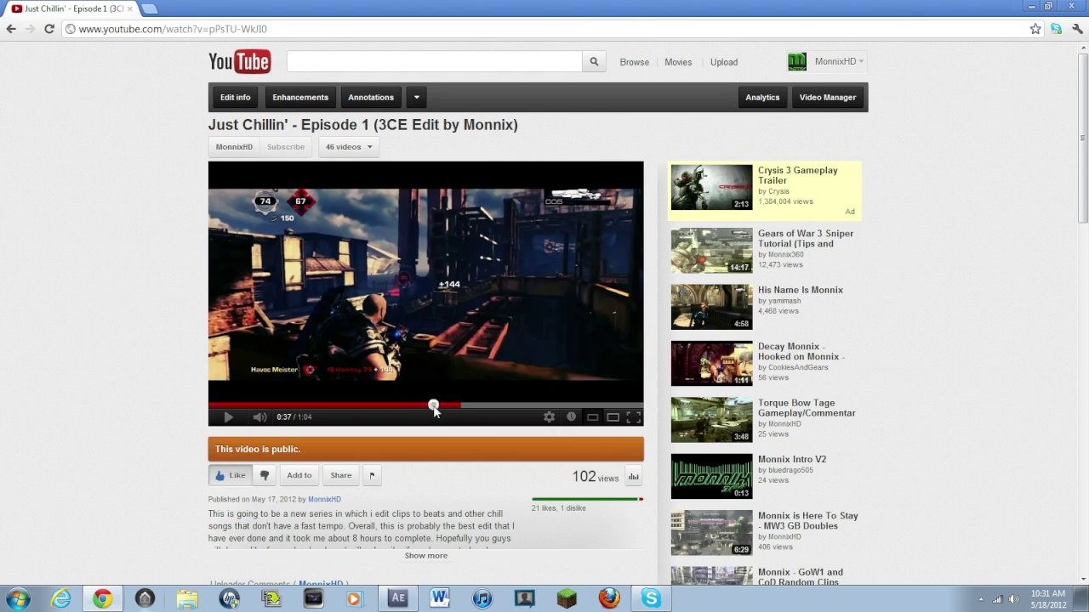
drag(434, 406, 432, 406)
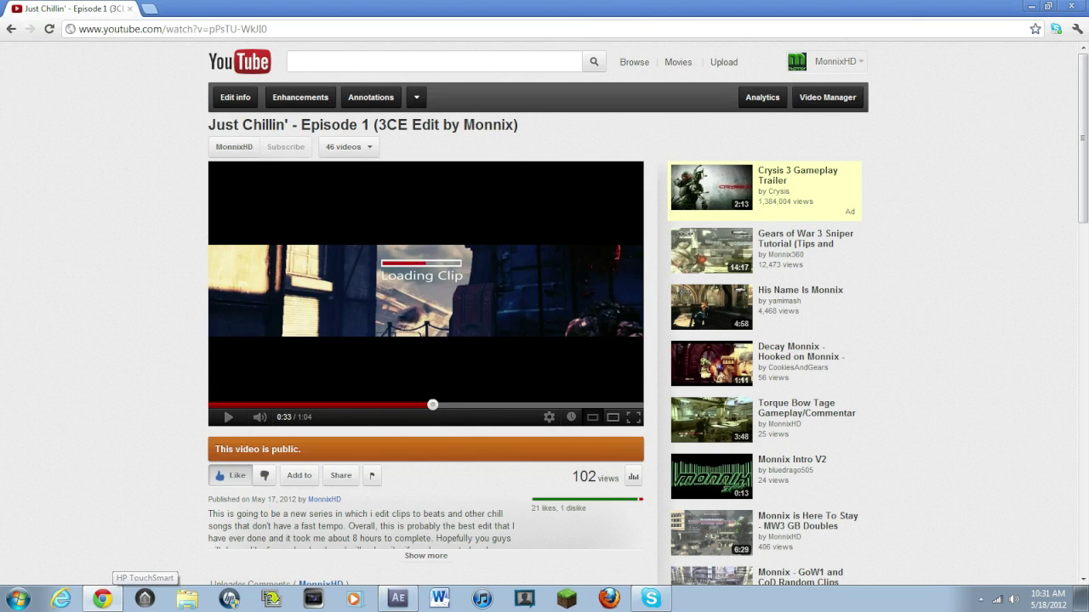
click(398, 599)
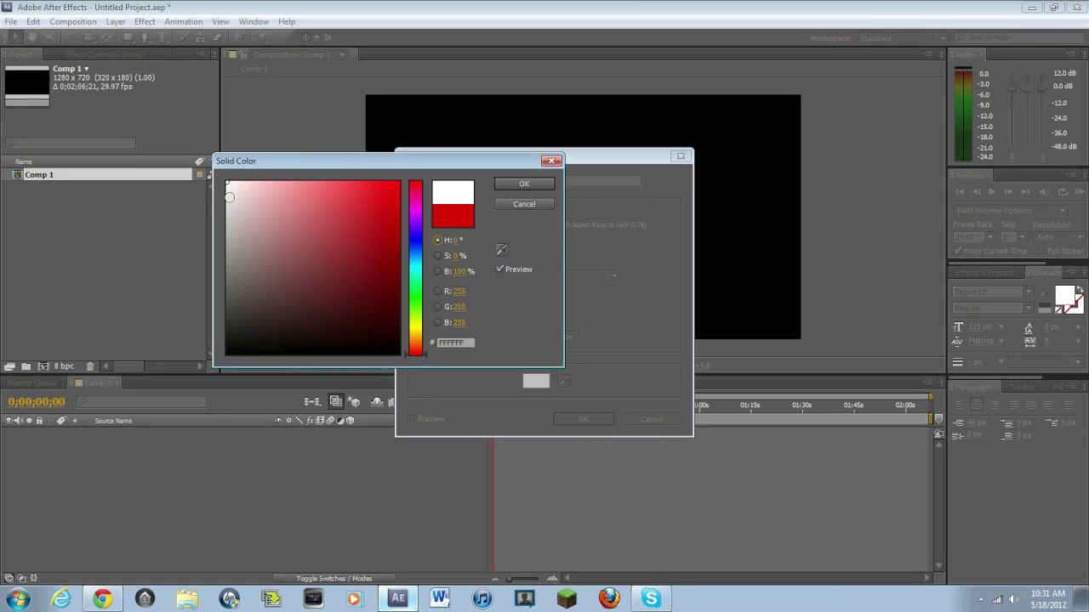
click(90, 600)
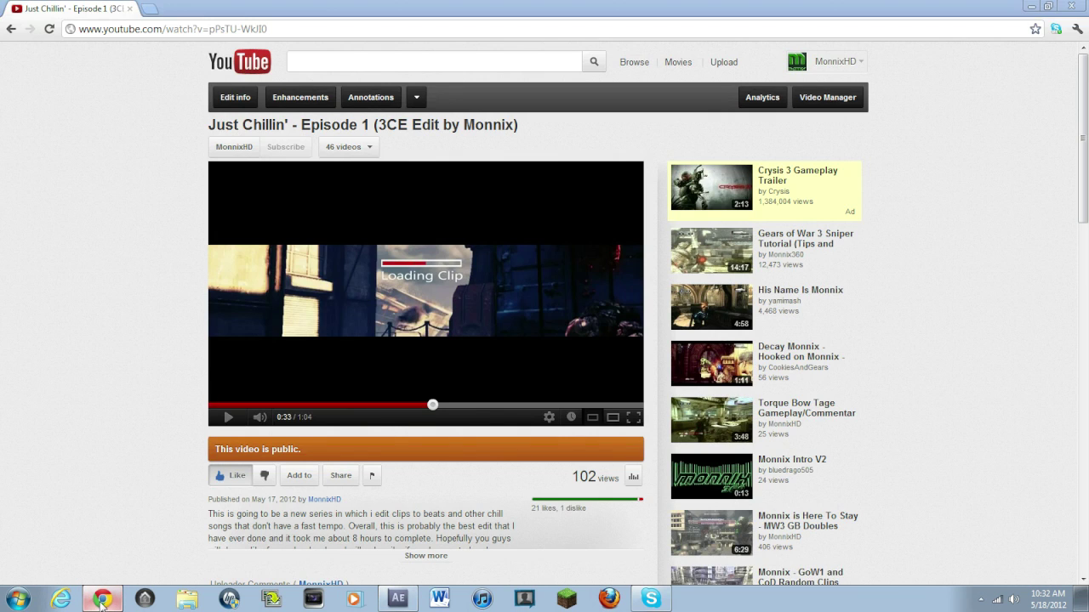
click(89, 603)
click(523, 185)
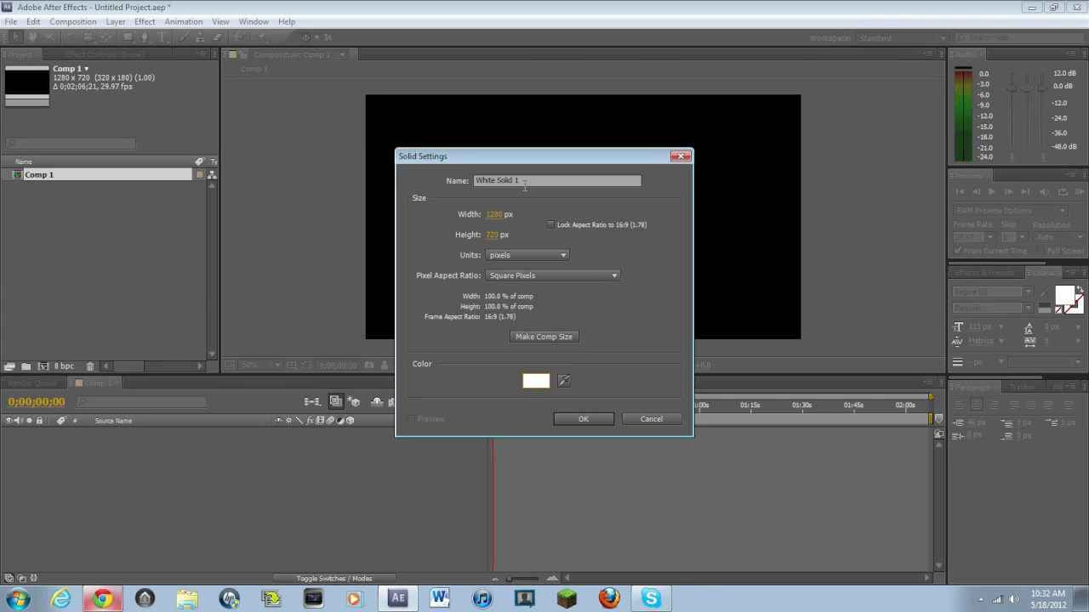
click(593, 417)
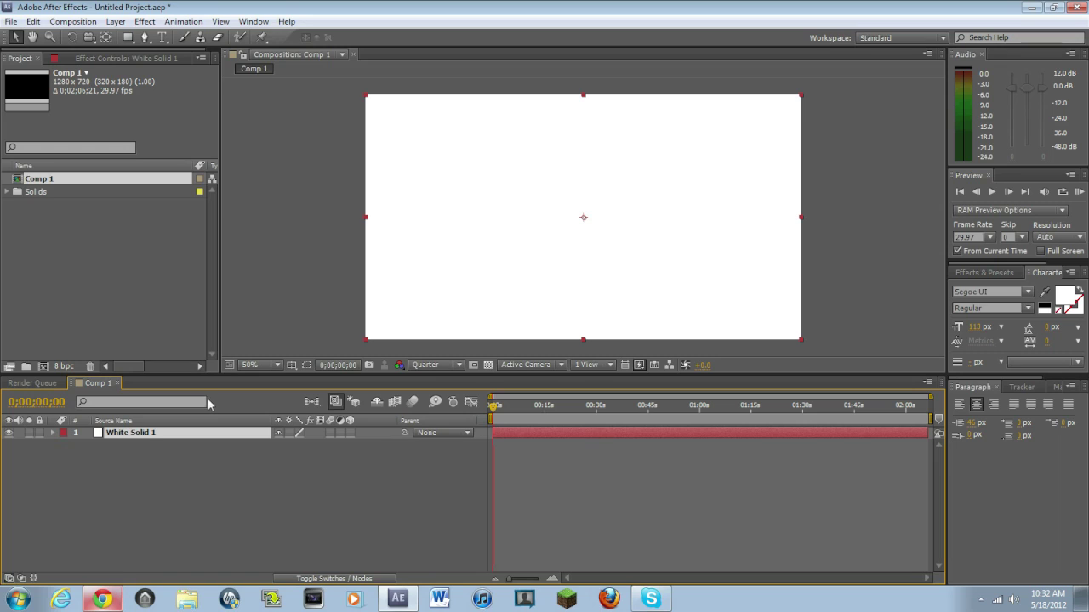
Step: Draw a long thin rectangular Mask 1 across the centre of White Solid 1 and select the layer
click(127, 37)
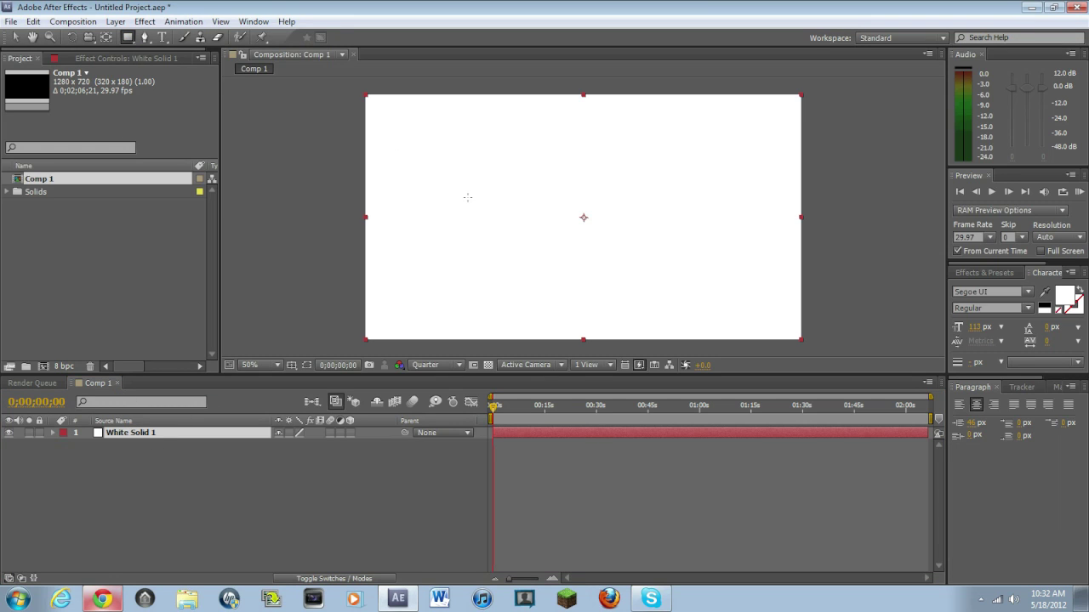
mouse_move(447, 201)
mouse_down()
mouse_move(630, 204)
mouse_move(702, 235)
mouse_move(739, 228)
mouse_move(734, 243)
mouse_move(734, 225)
mouse_up()
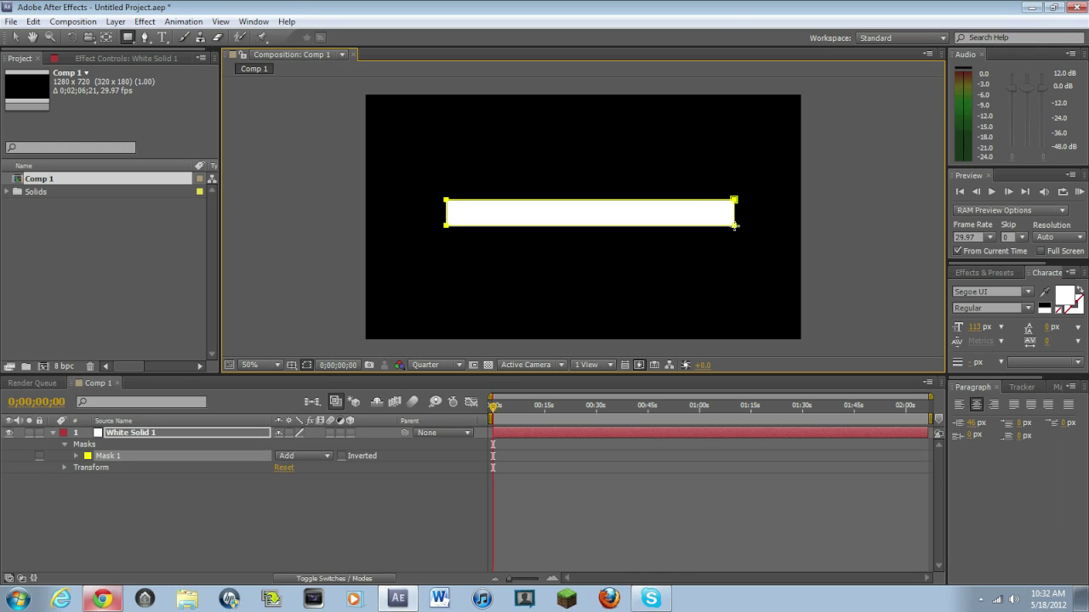
click(146, 435)
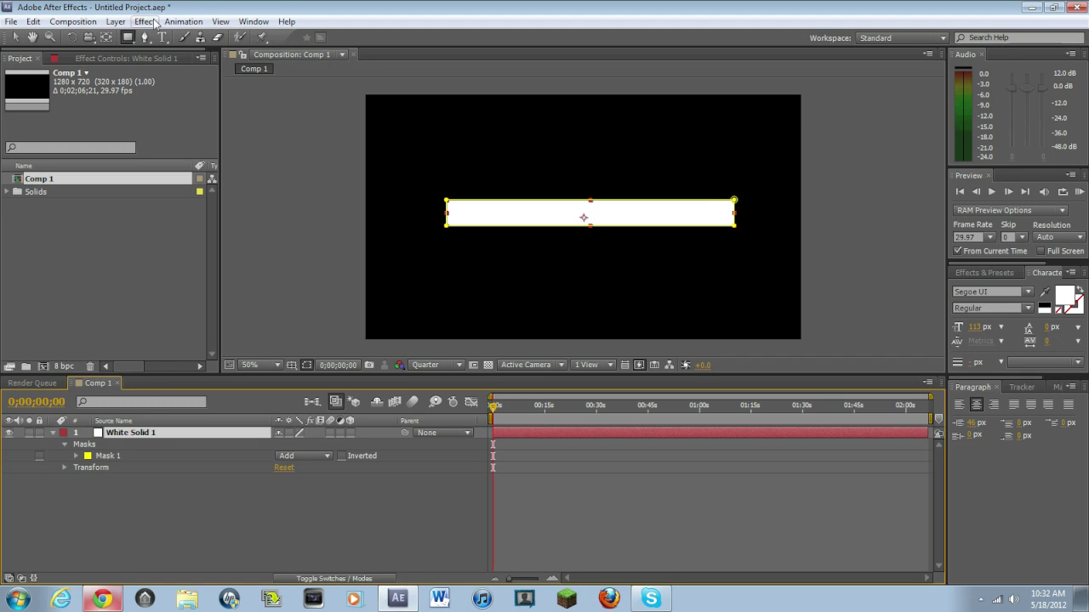
Step: Pre-compose White Solid 1 into White Solid 1 Comp 1, moving all attributes into it
click(115, 21)
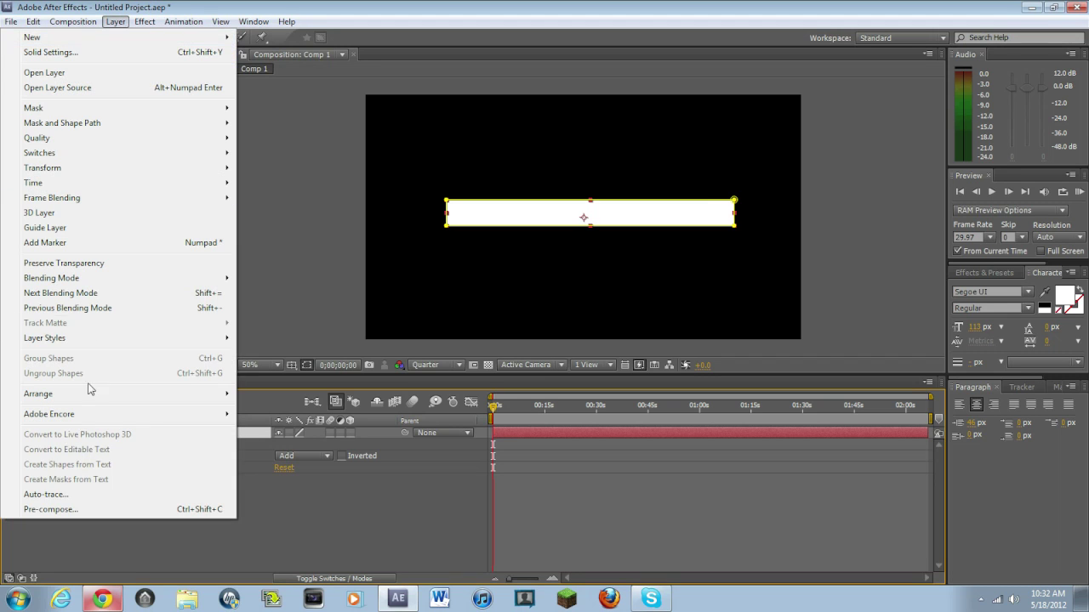
click(51, 510)
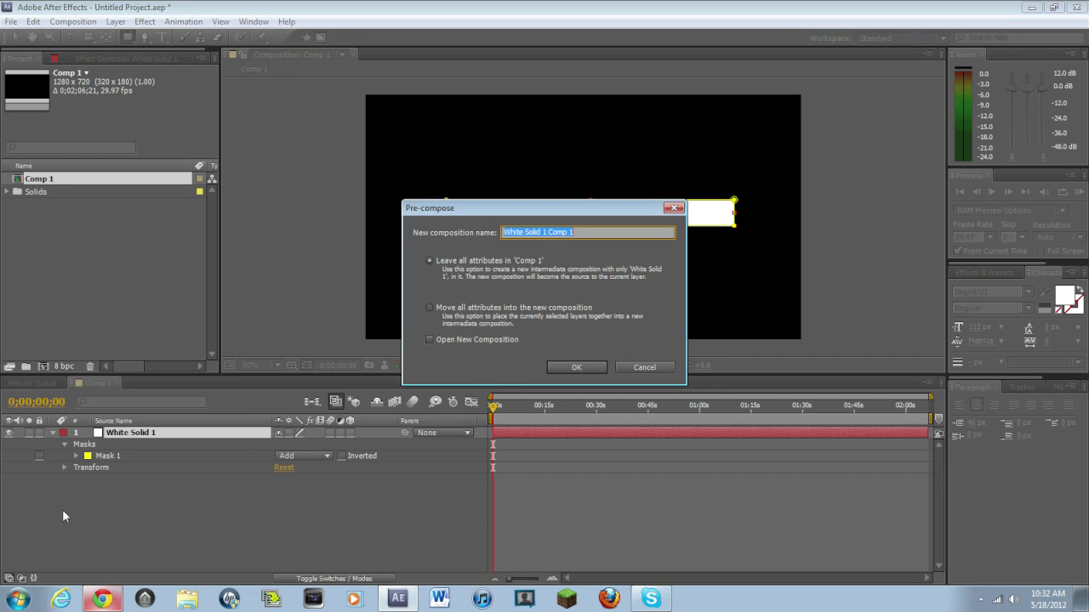
click(428, 308)
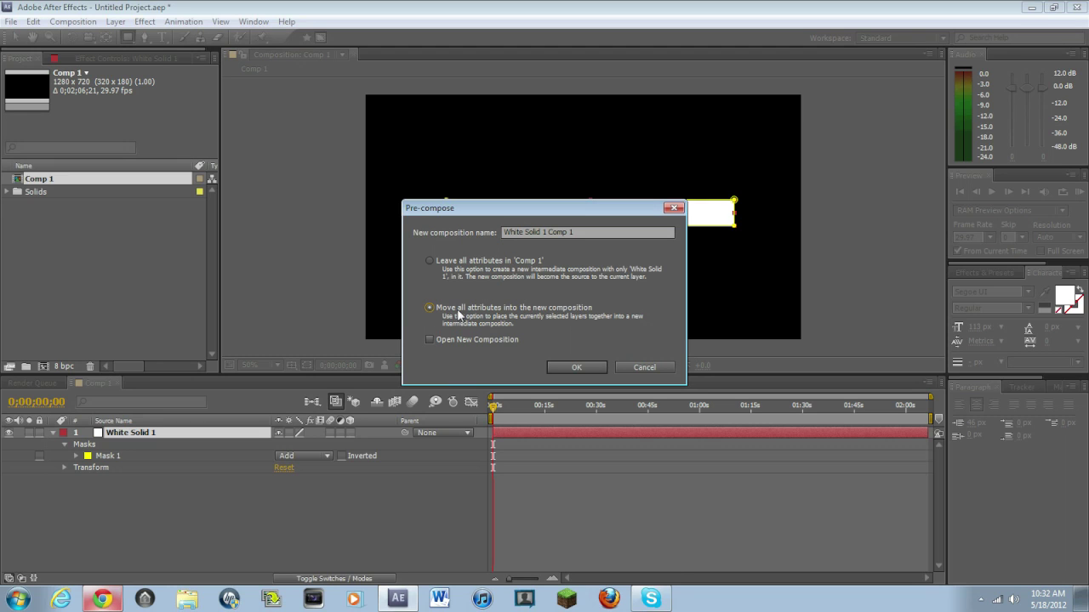
click(576, 368)
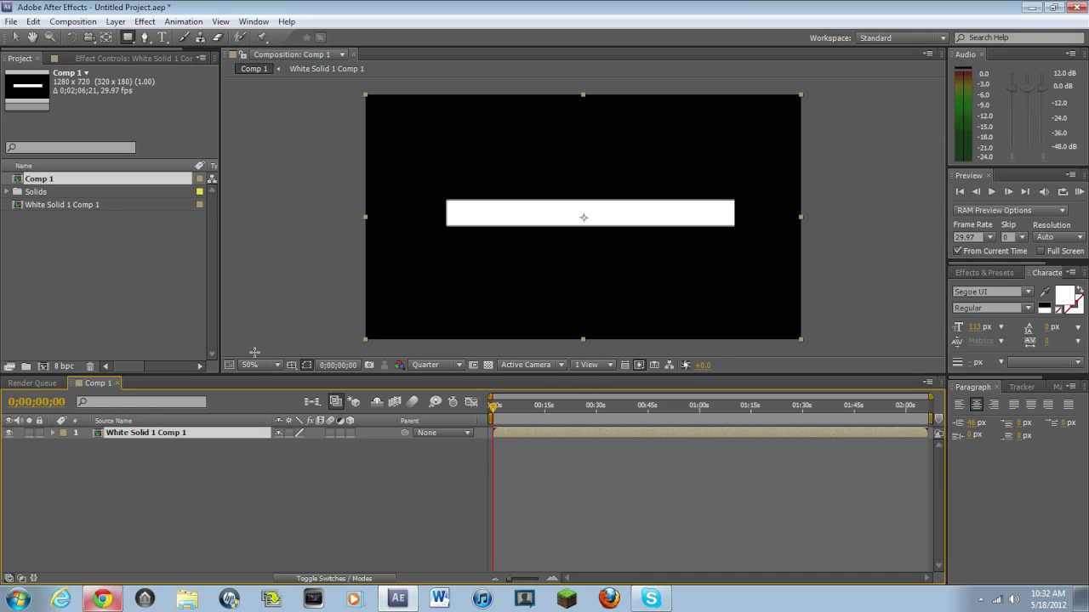
Step: Draw a rectangular Mask 1 around the white bar and lower its top edge to thin the strip
click(53, 434)
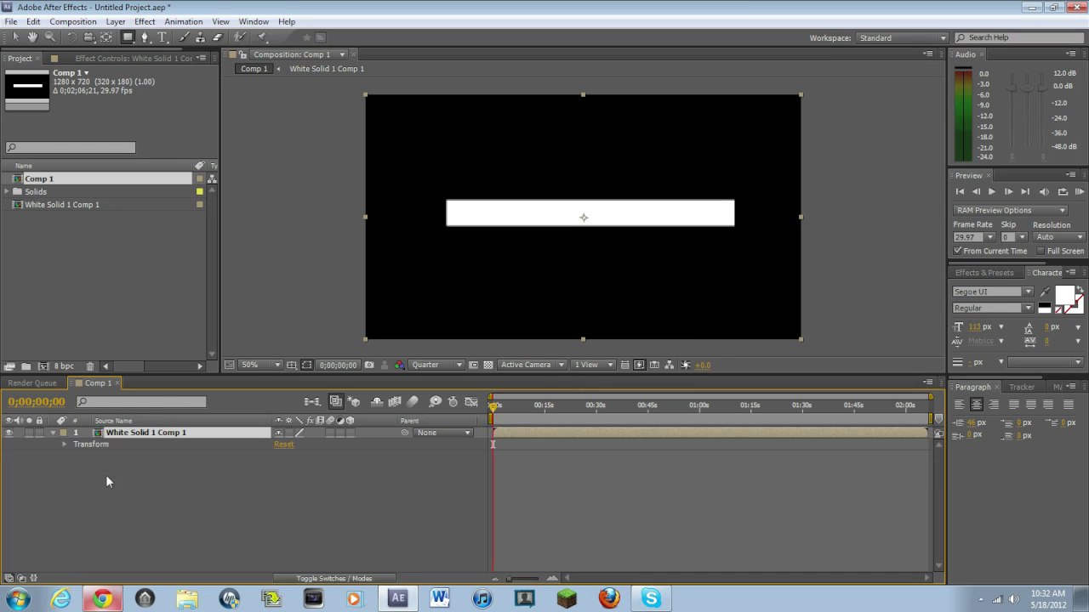
click(55, 433)
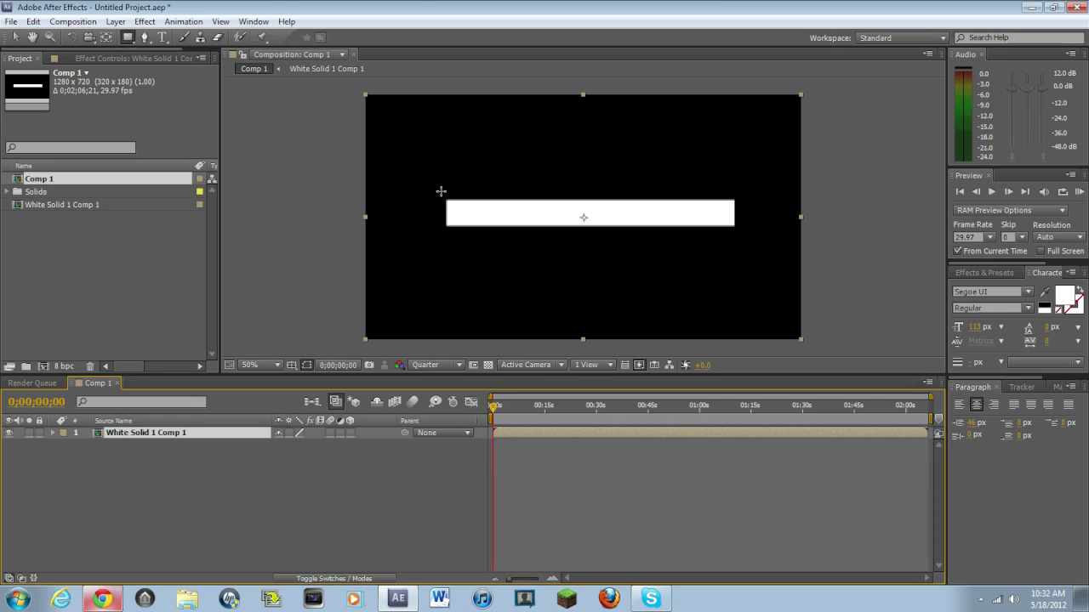
drag(439, 191, 741, 239)
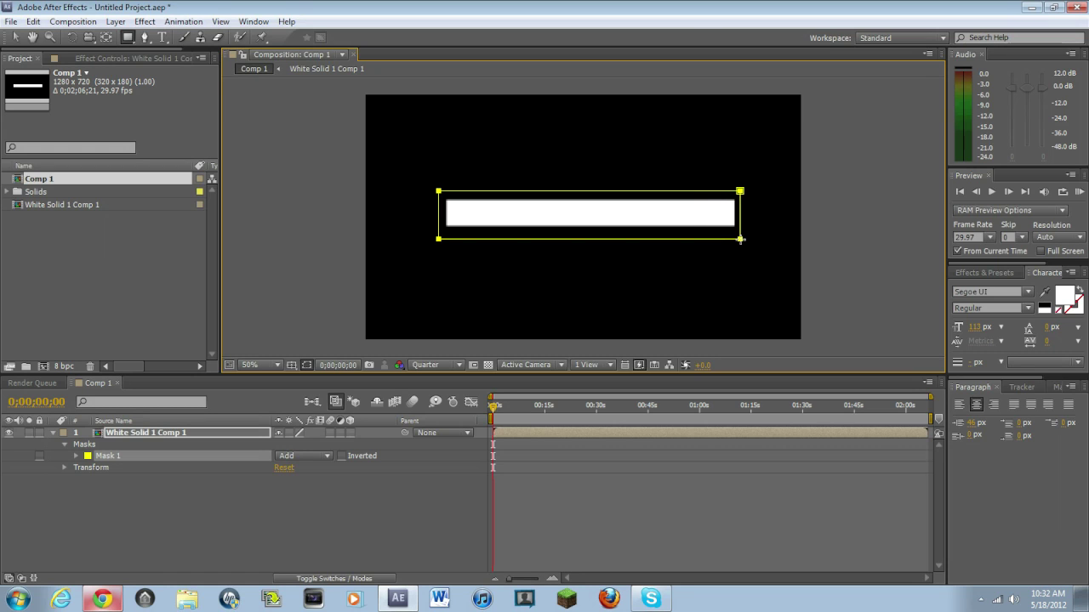
click(131, 456)
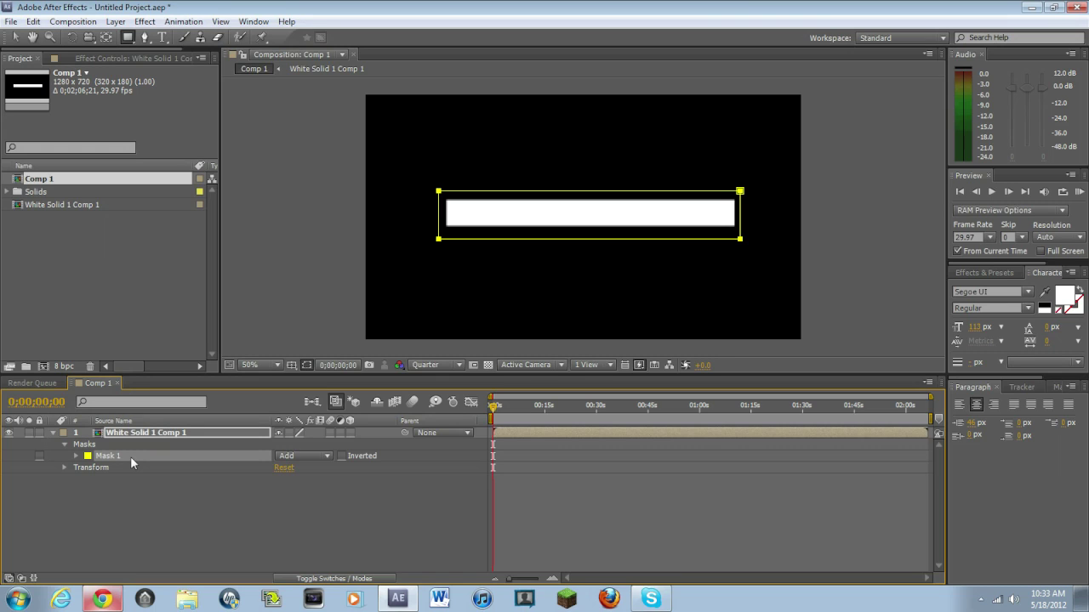
key(v)
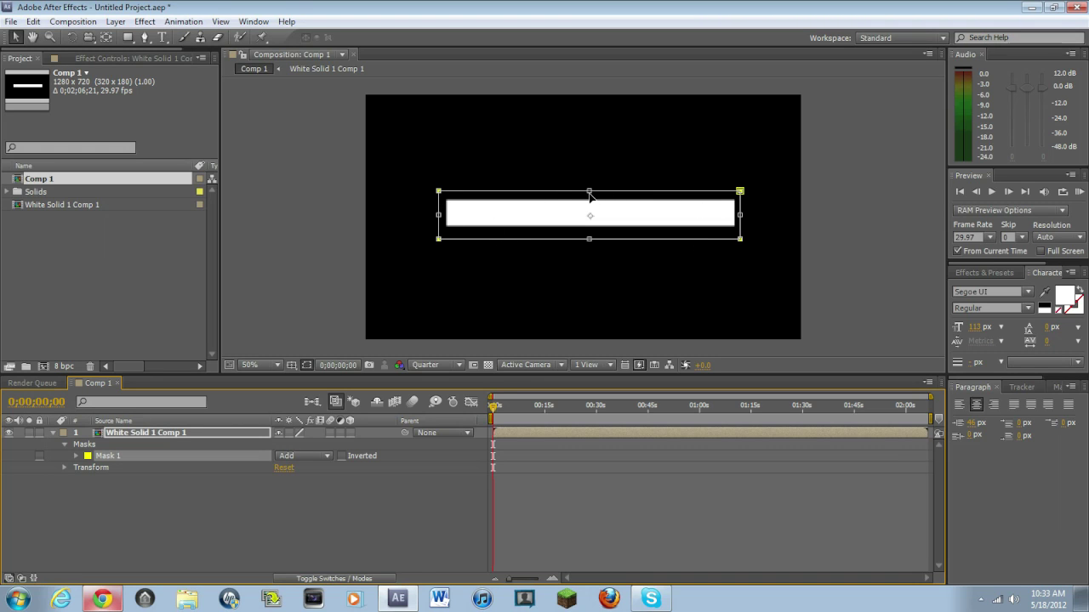
drag(589, 191, 589, 221)
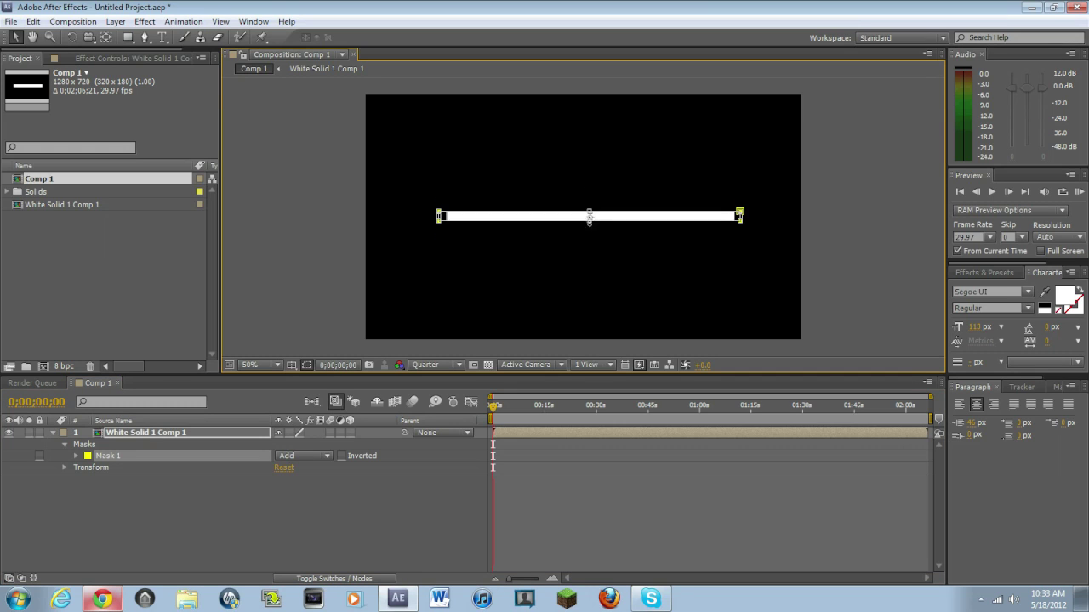
Step: Set Mask 1 to Subtract and free-transform its edges to leave a thin white border
click(326, 456)
click(311, 500)
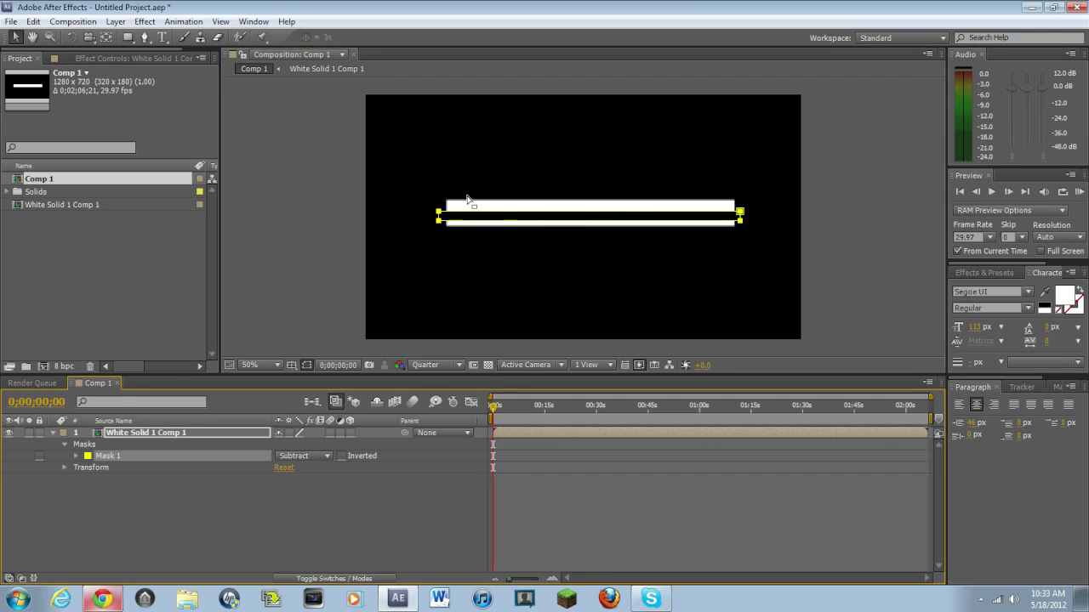
double_click(121, 457)
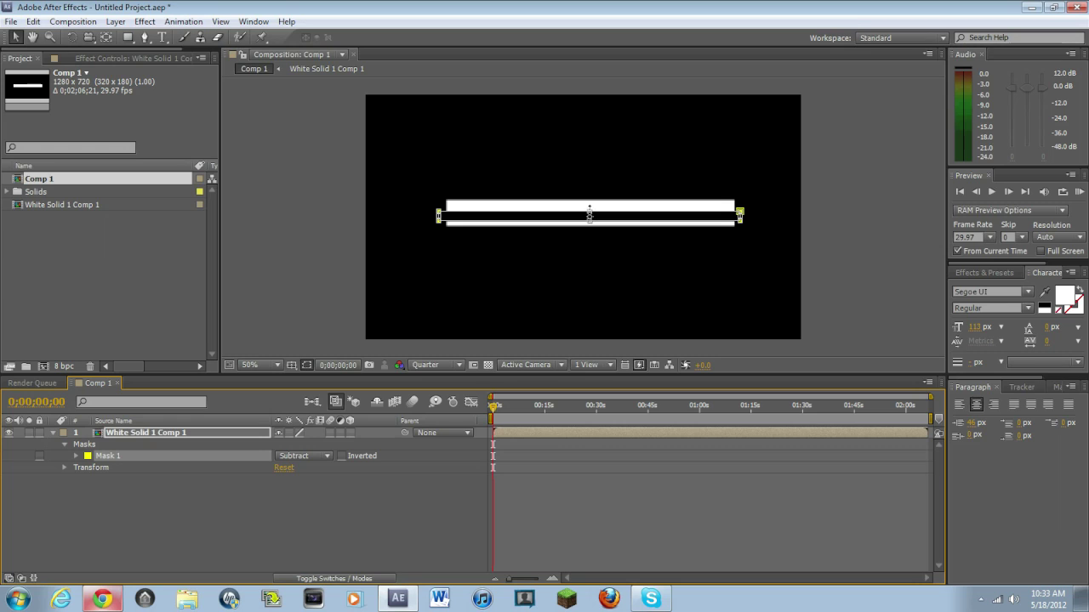
drag(588, 210, 588, 205)
drag(739, 207, 729, 213)
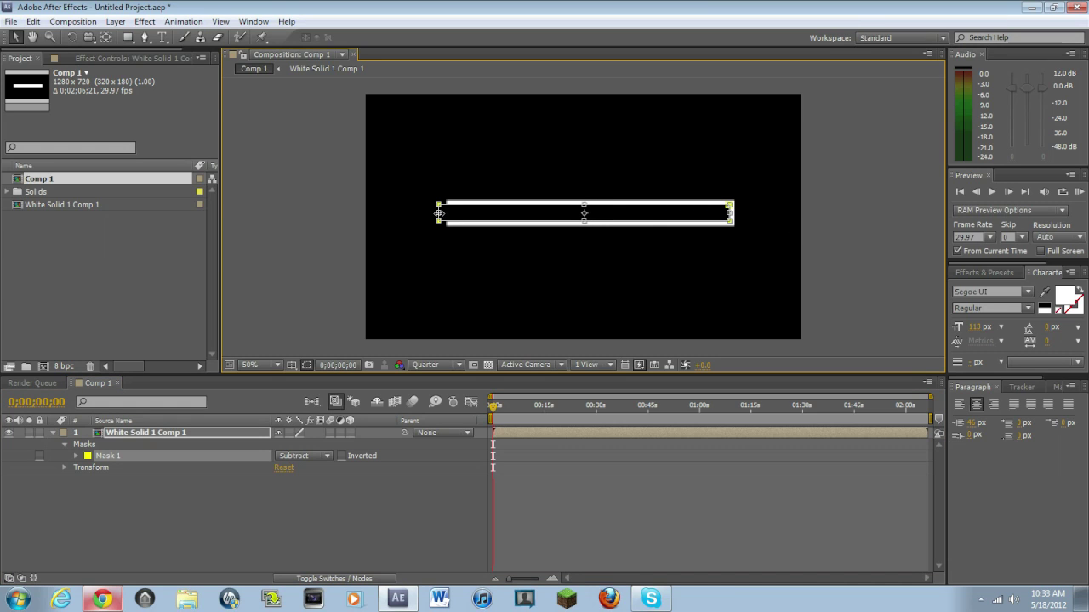
drag(439, 213, 451, 216)
Step: Compare against the reference video, hide the mask handles, and select White Solid 1 Comp 1
click(102, 599)
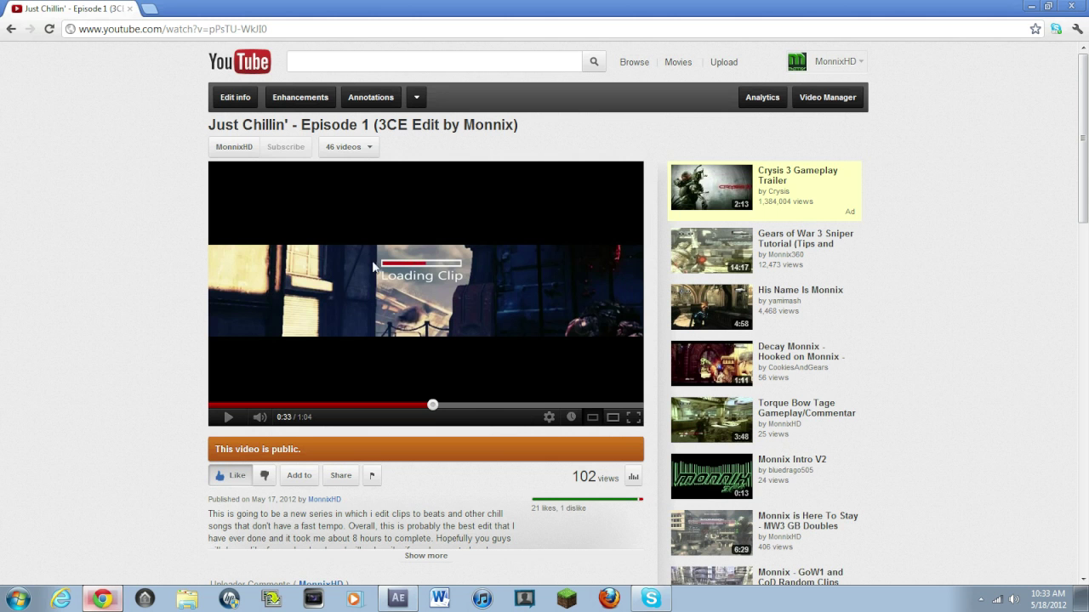
click(108, 603)
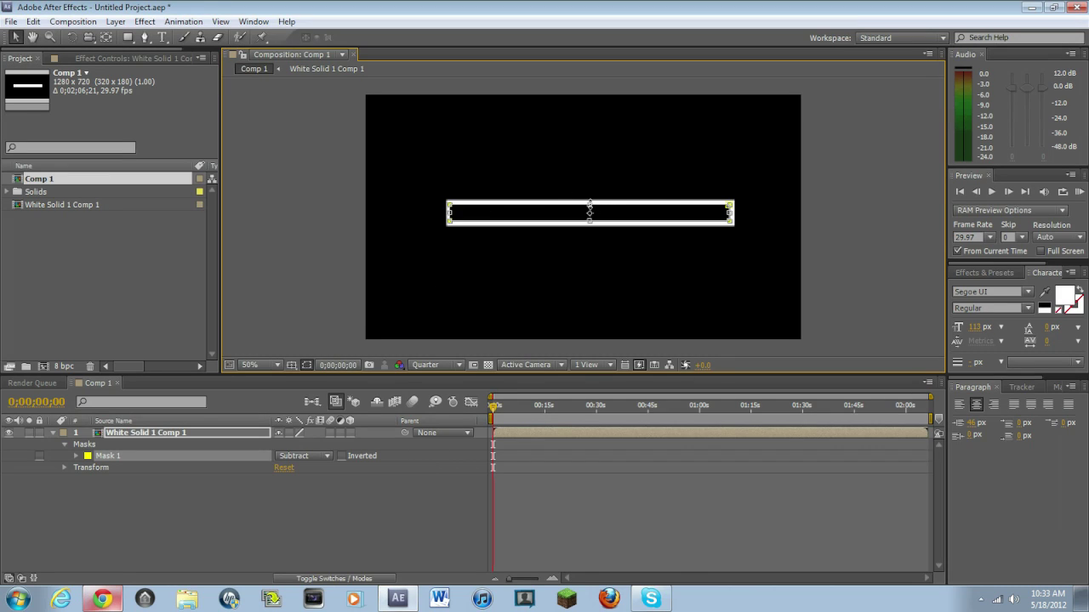
click(589, 206)
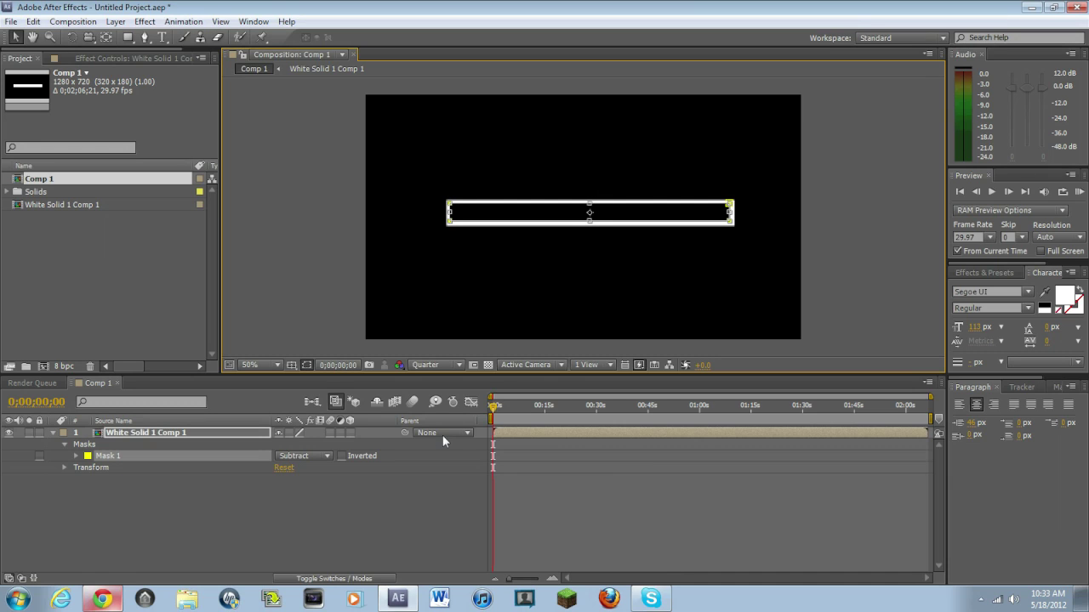
click(291, 546)
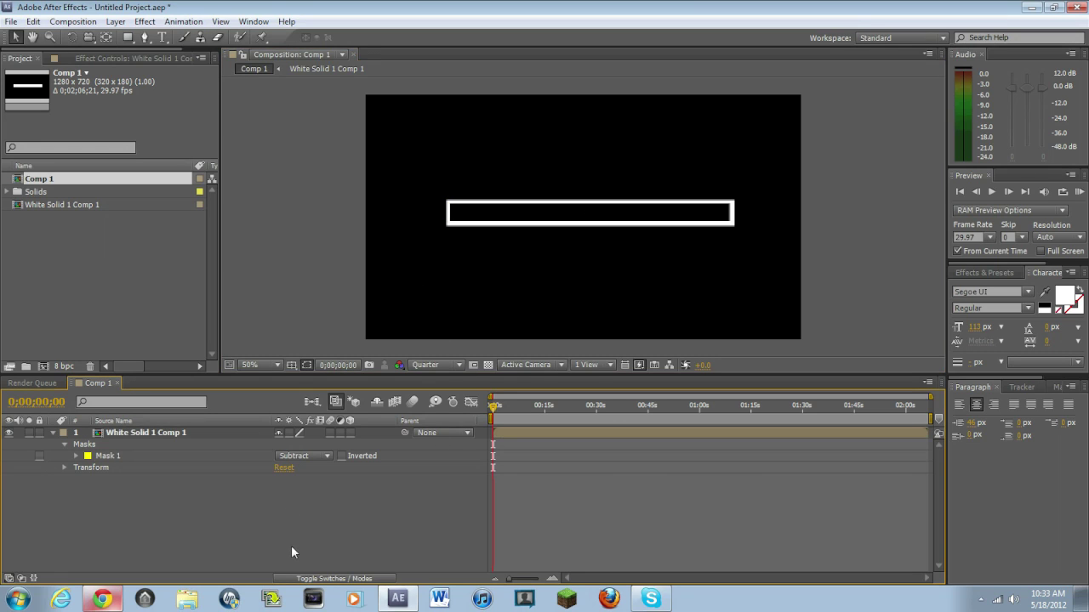
click(172, 435)
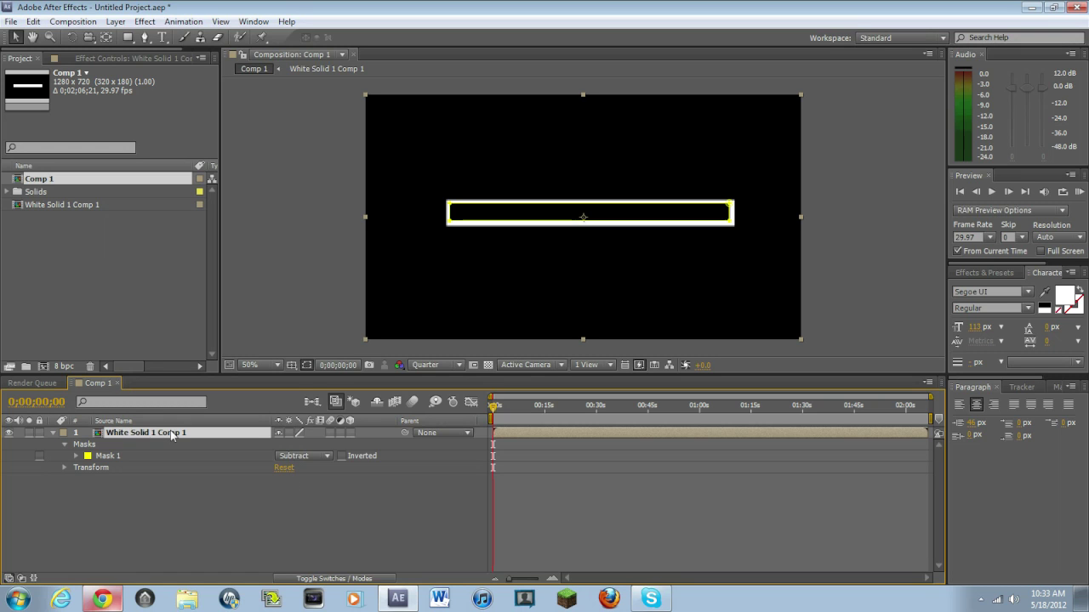
click(116, 22)
Step: Add a full-frame red solid, Red Solid 1, above the white outlined frame layer
mouse_move(111, 36)
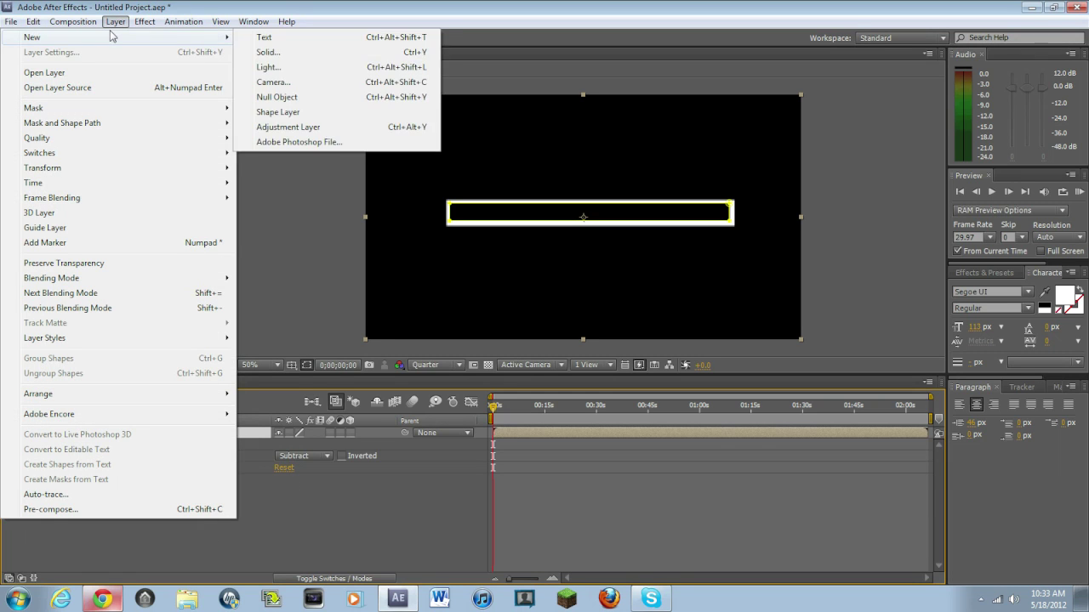
click(282, 55)
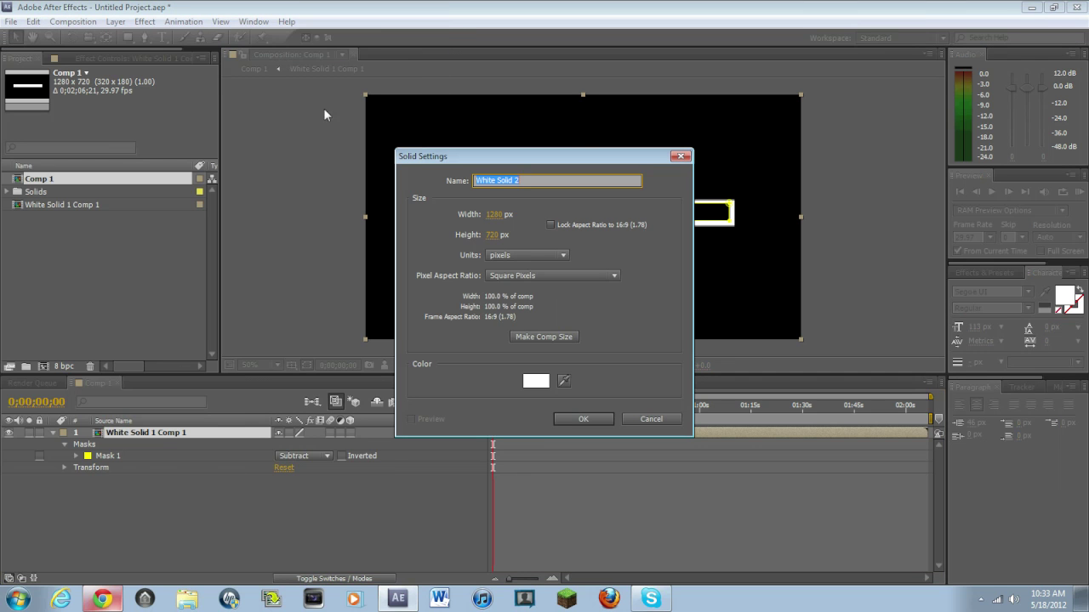
click(102, 601)
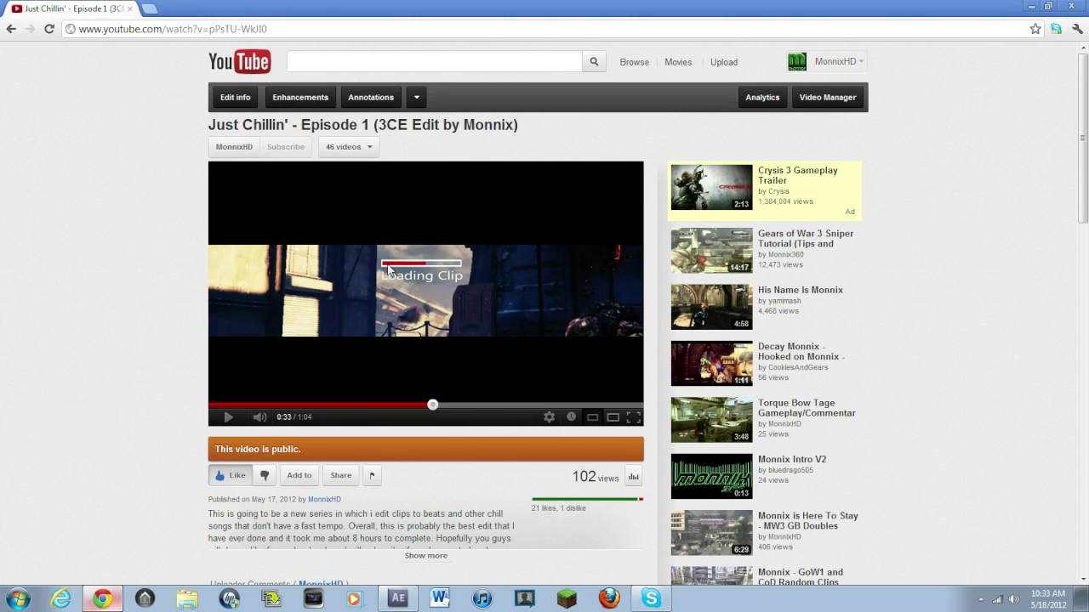
click(102, 601)
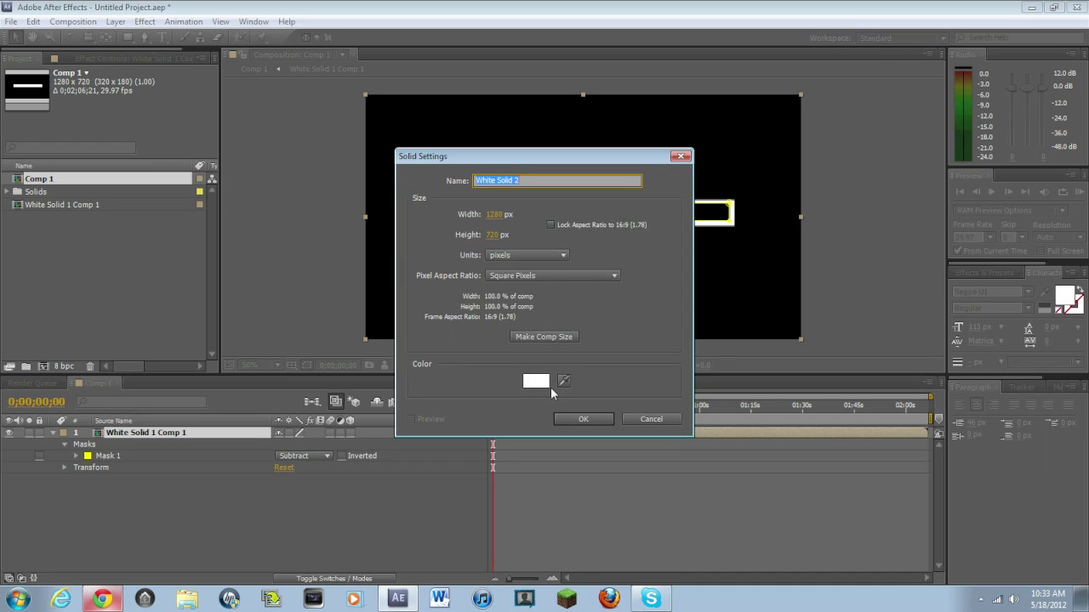
click(535, 380)
drag(387, 197, 391, 196)
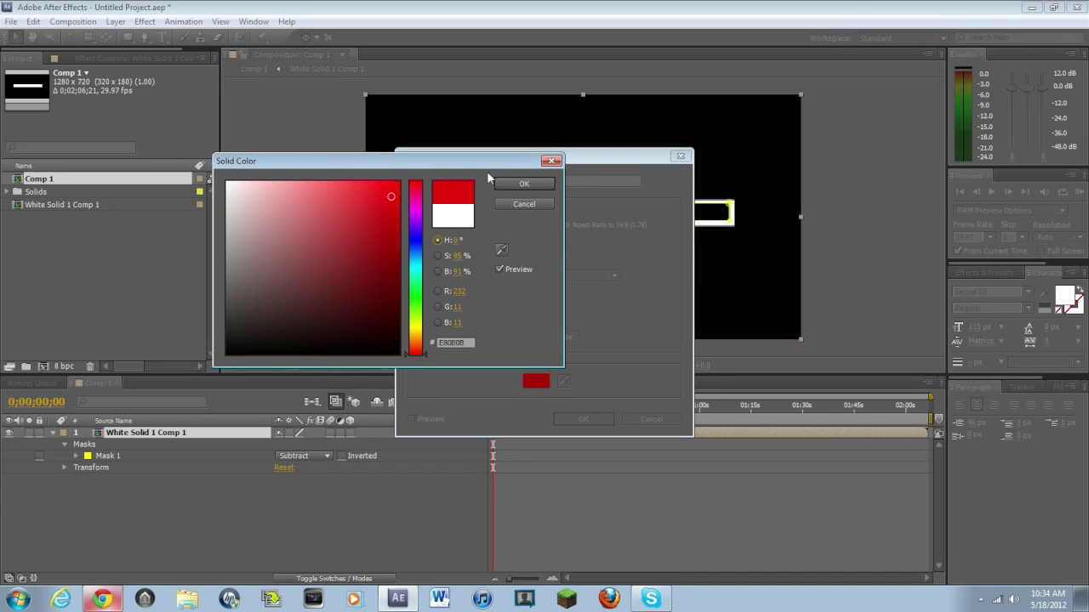
click(524, 183)
click(582, 419)
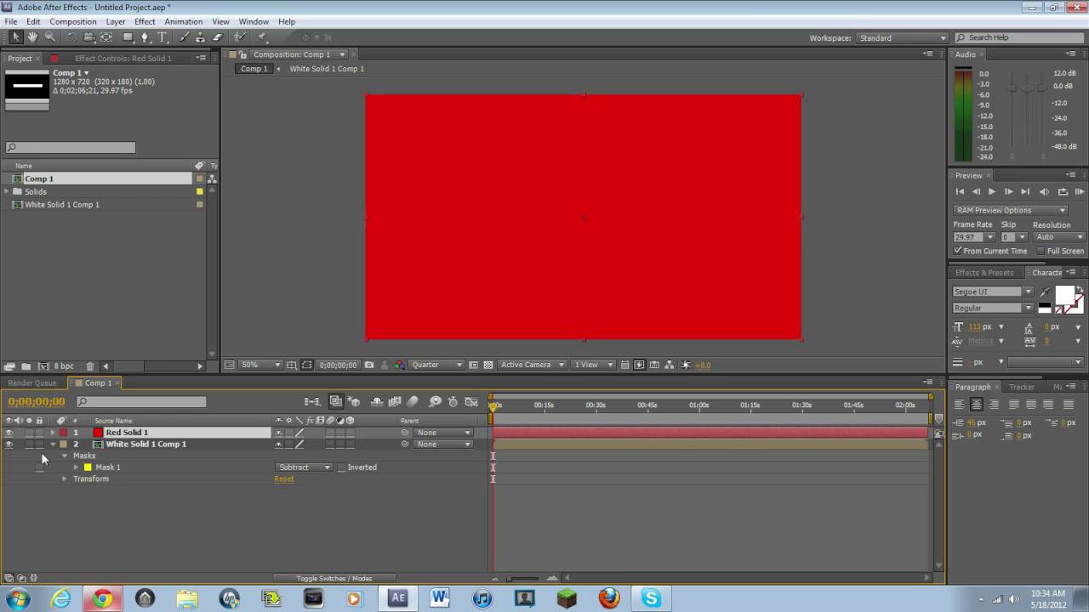
Step: Hide Red Solid 1, draw a rectangle mask just inside the white frame, then show it again
click(11, 434)
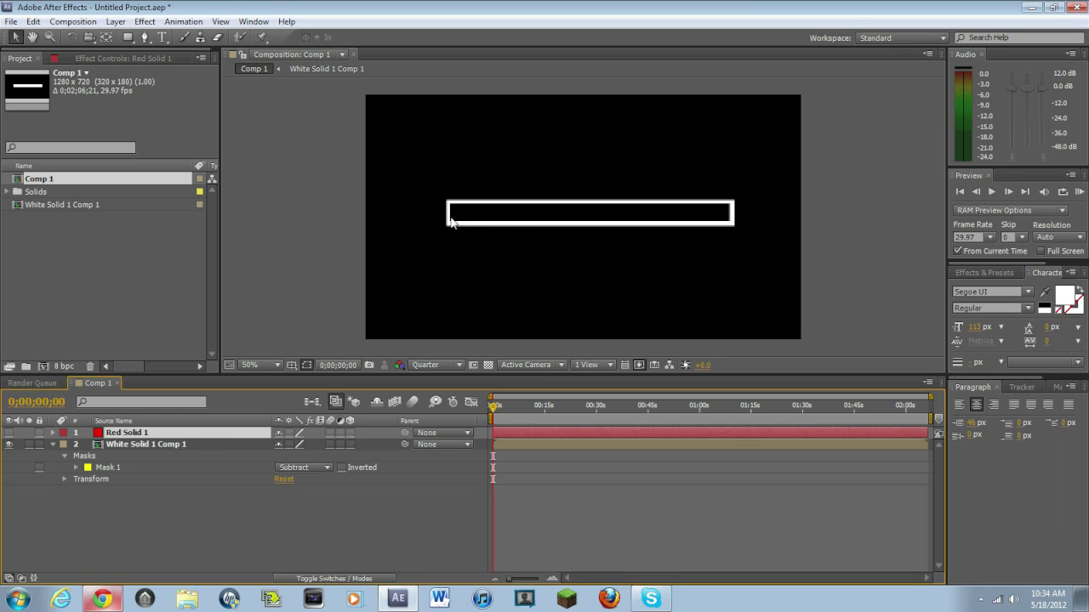
click(129, 39)
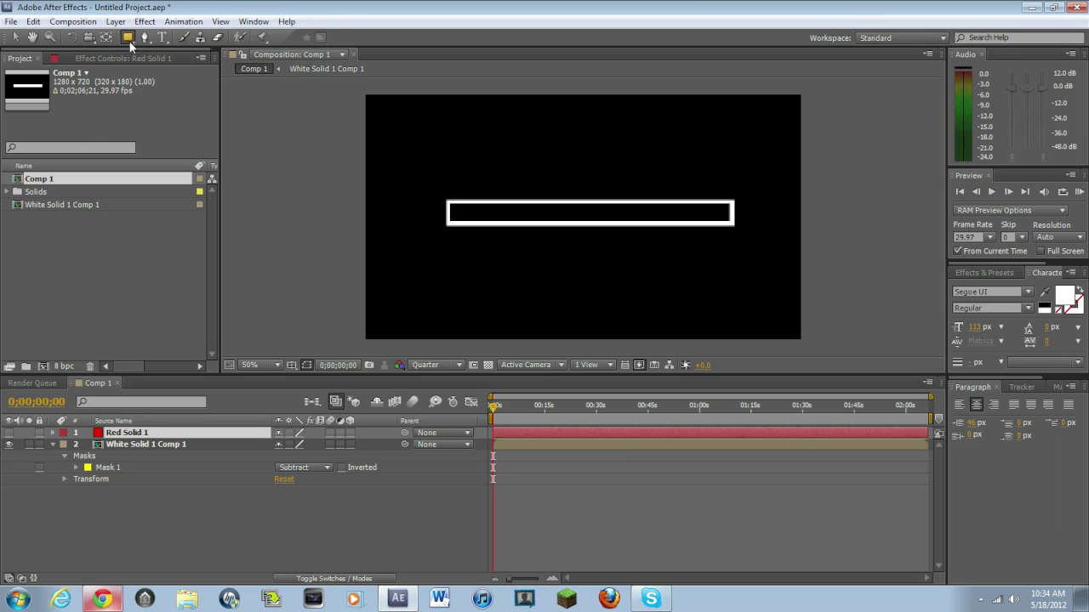
drag(130, 42, 170, 40)
drag(453, 207, 727, 218)
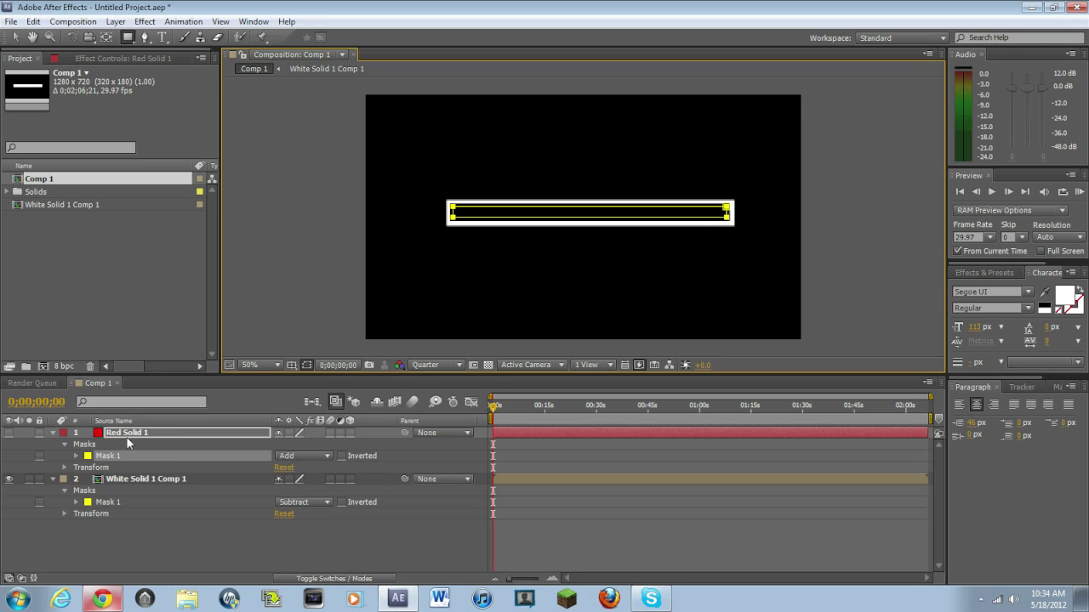
click(9, 435)
Step: Undo the accidentally drawn second rectangle mask on Red Solid 1
click(263, 291)
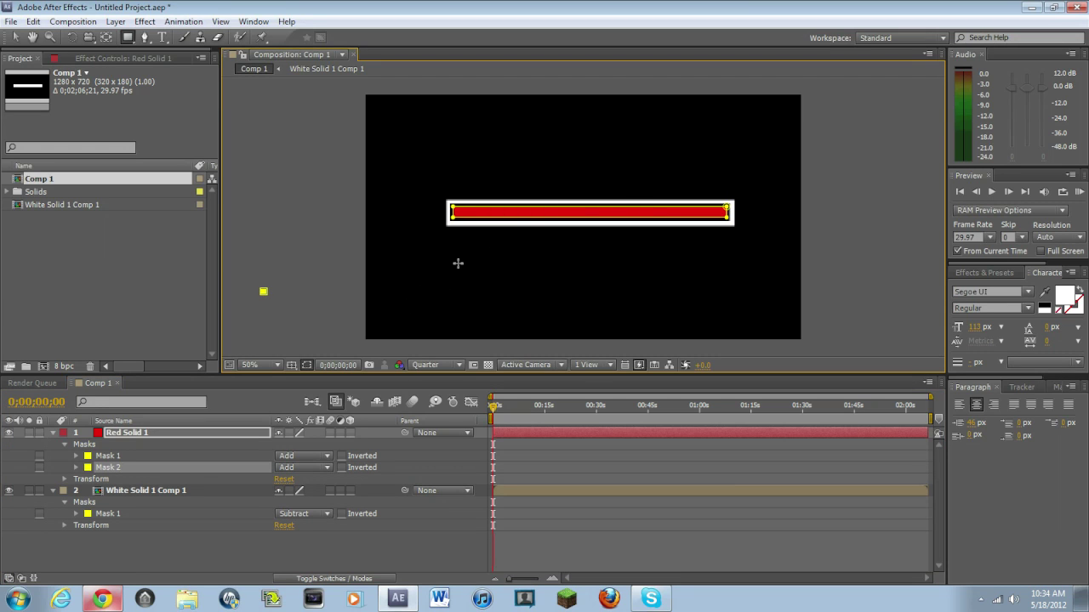
click(164, 434)
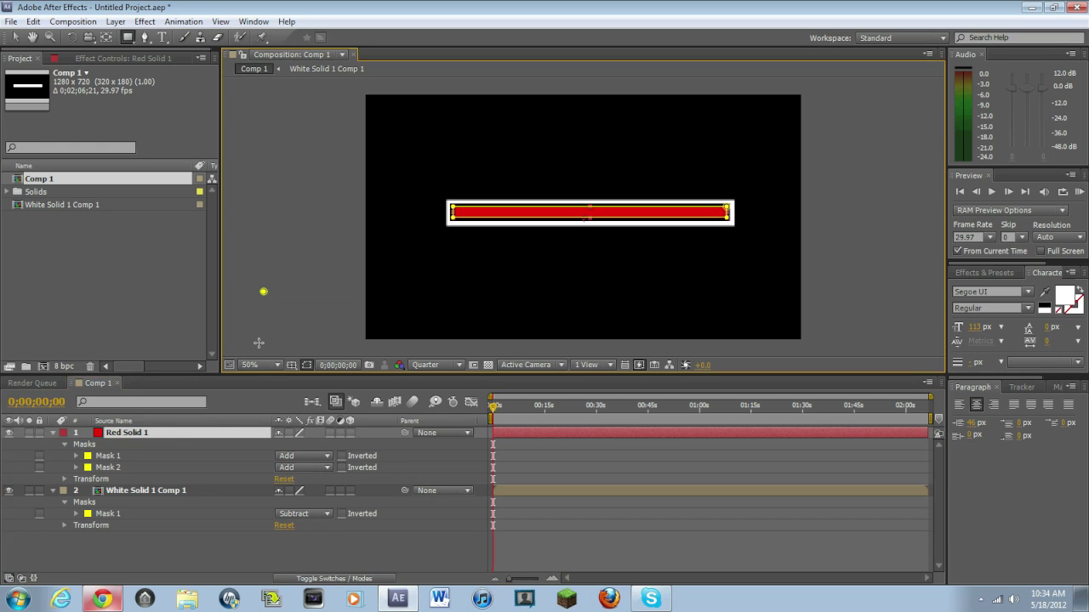
click(33, 21)
click(57, 39)
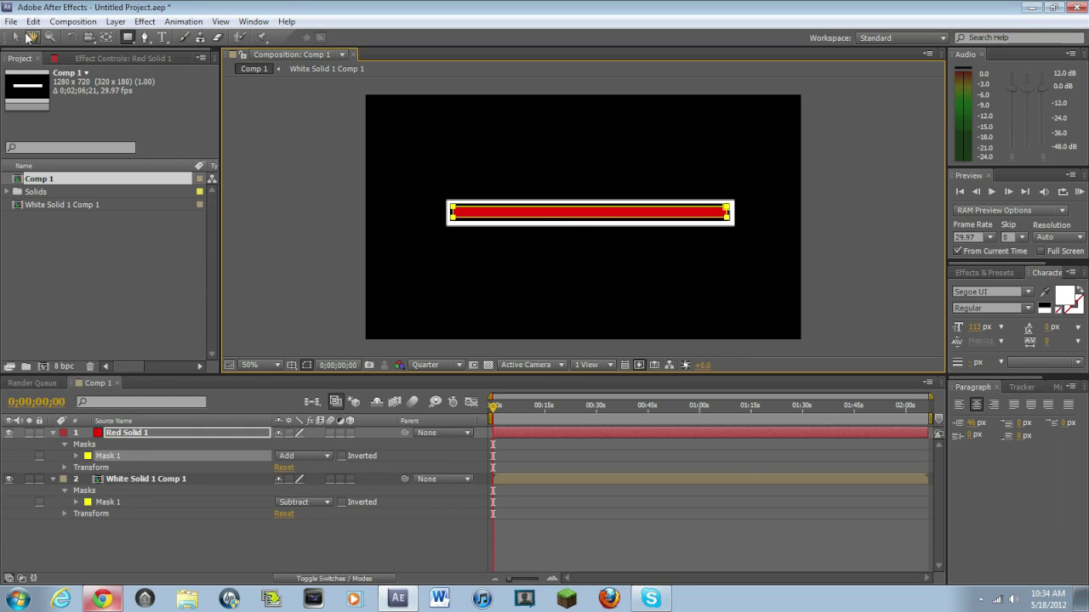
Step: Return to the Selection tool, scrub the timeline to preview the bar, and select Mask 1
click(15, 37)
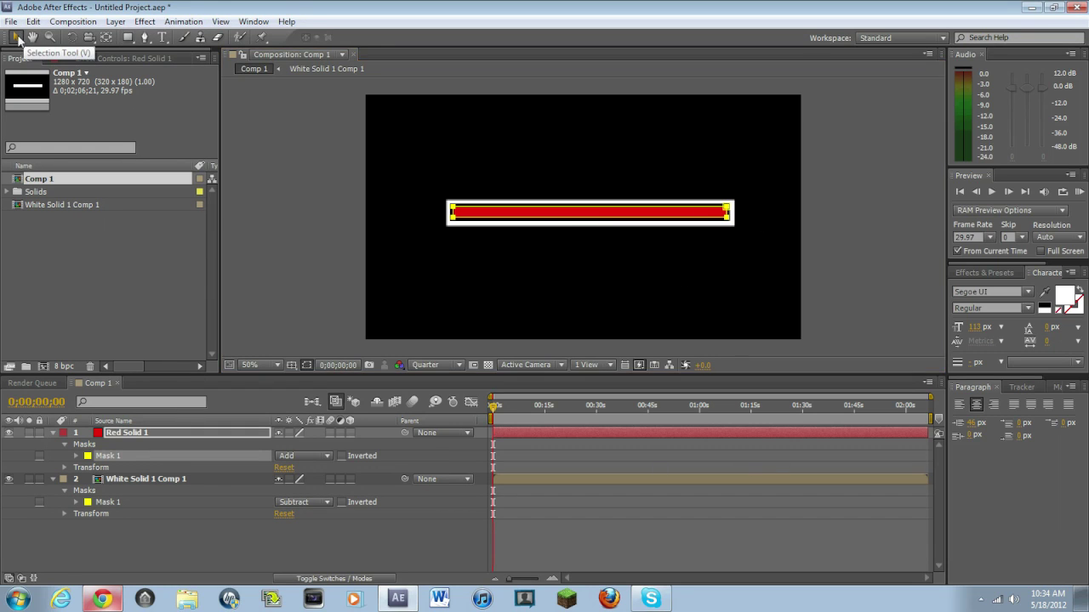
click(335, 293)
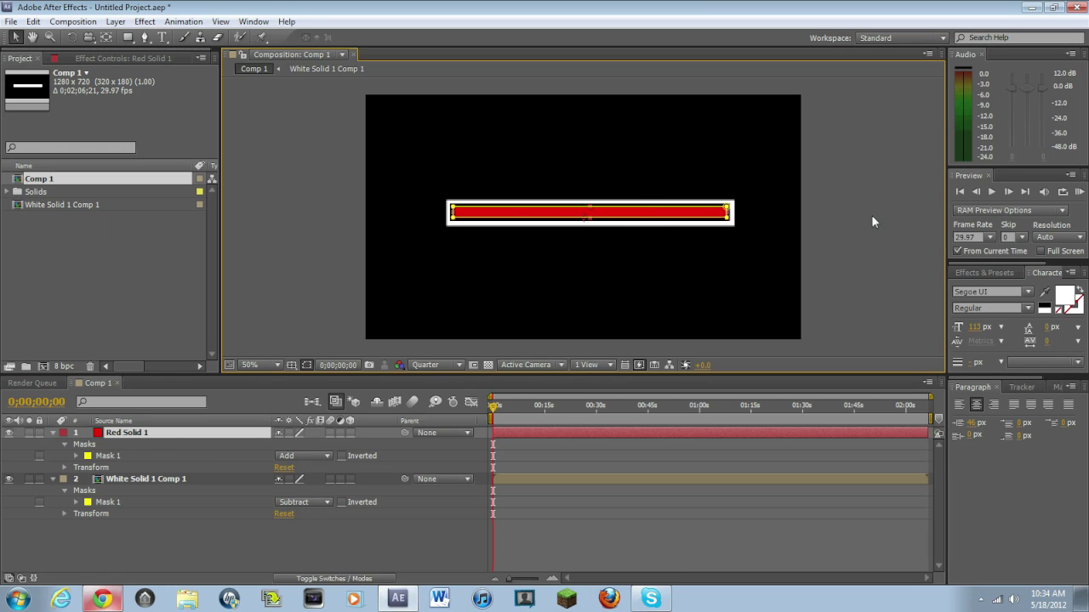
mouse_move(497, 407)
mouse_down()
mouse_move(572, 402)
mouse_move(492, 398)
mouse_up()
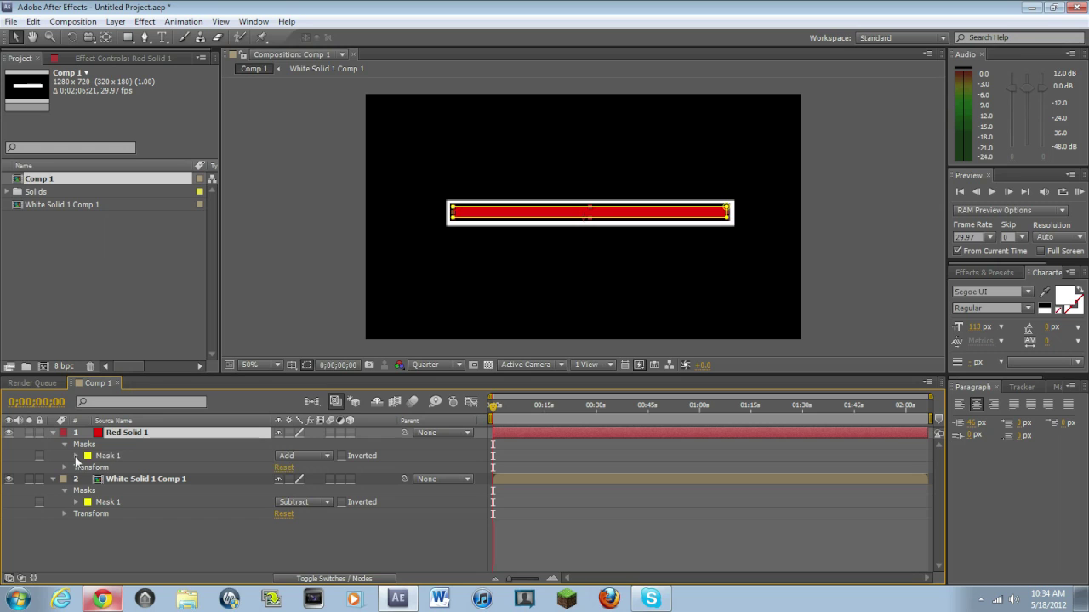
click(87, 460)
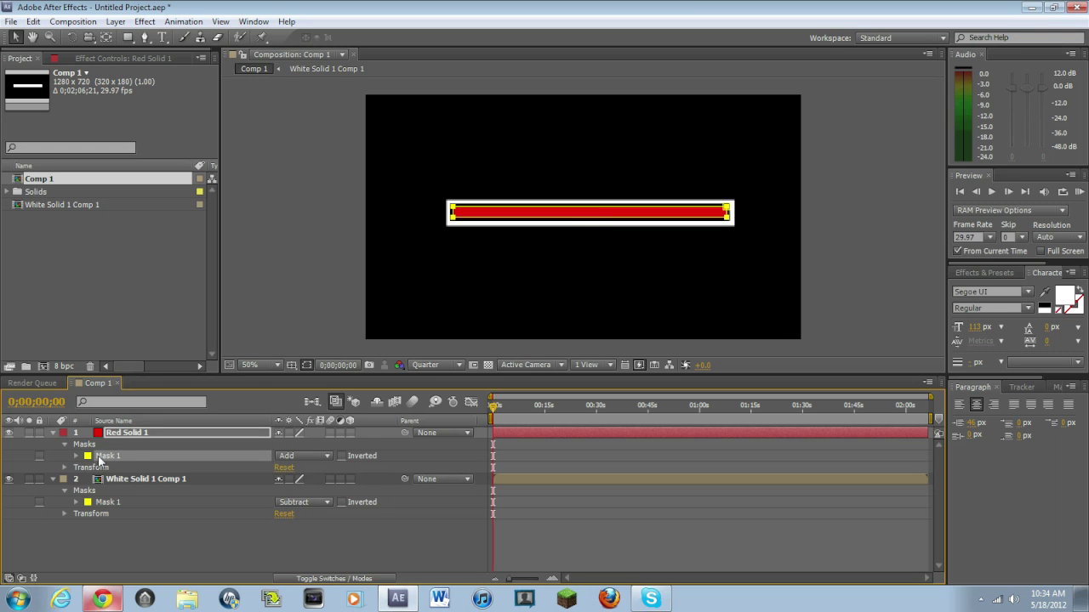
Step: Reveal Red Solid 1's Mask Path, keyframe it at 0 s, then move to about 5 s
key(m)
click(100, 457)
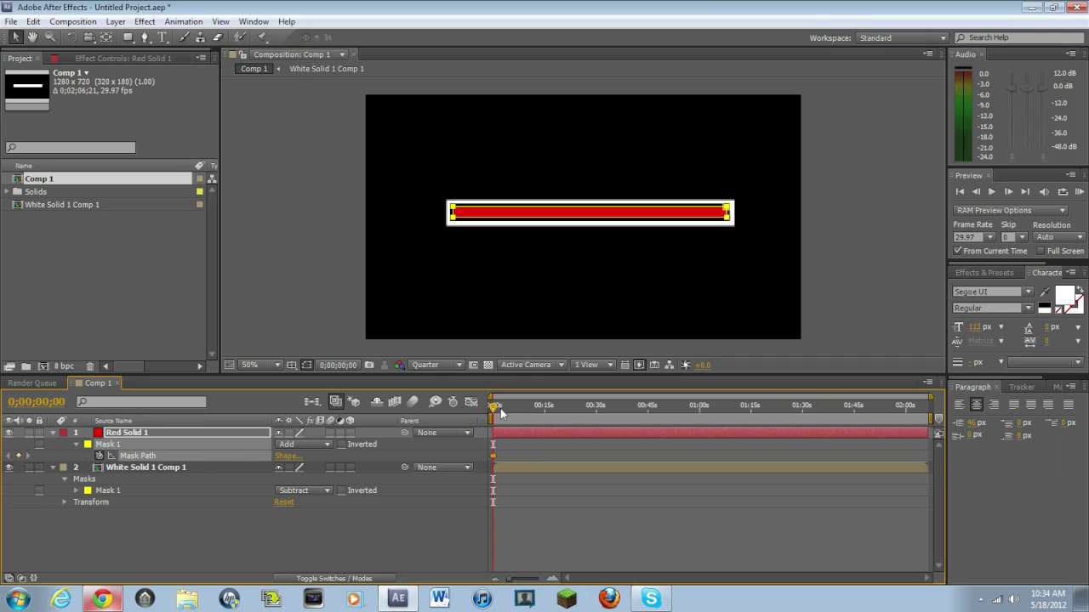
drag(495, 408, 512, 411)
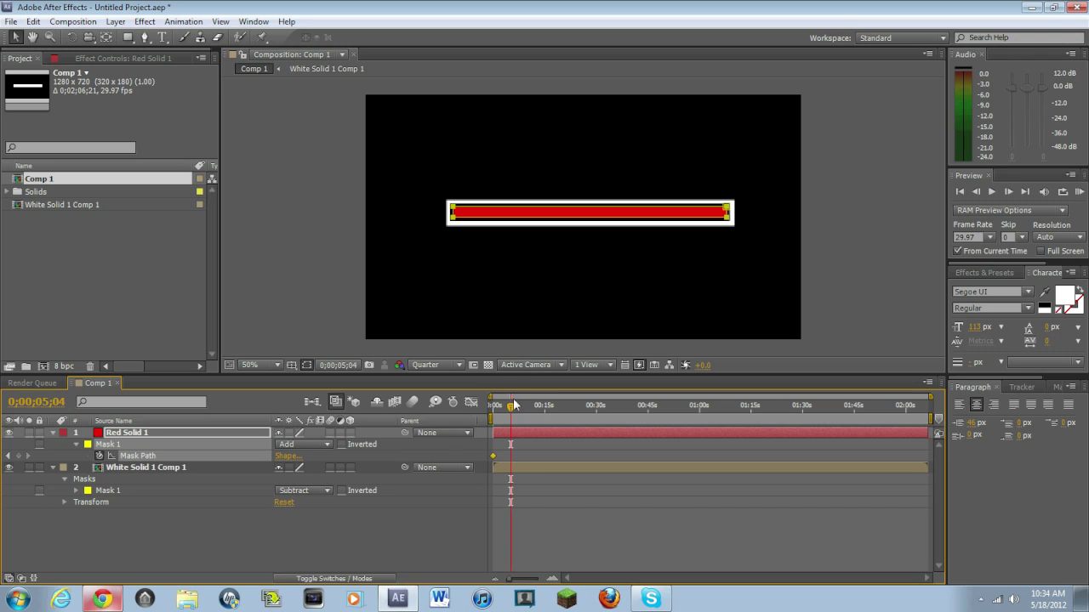
click(288, 456)
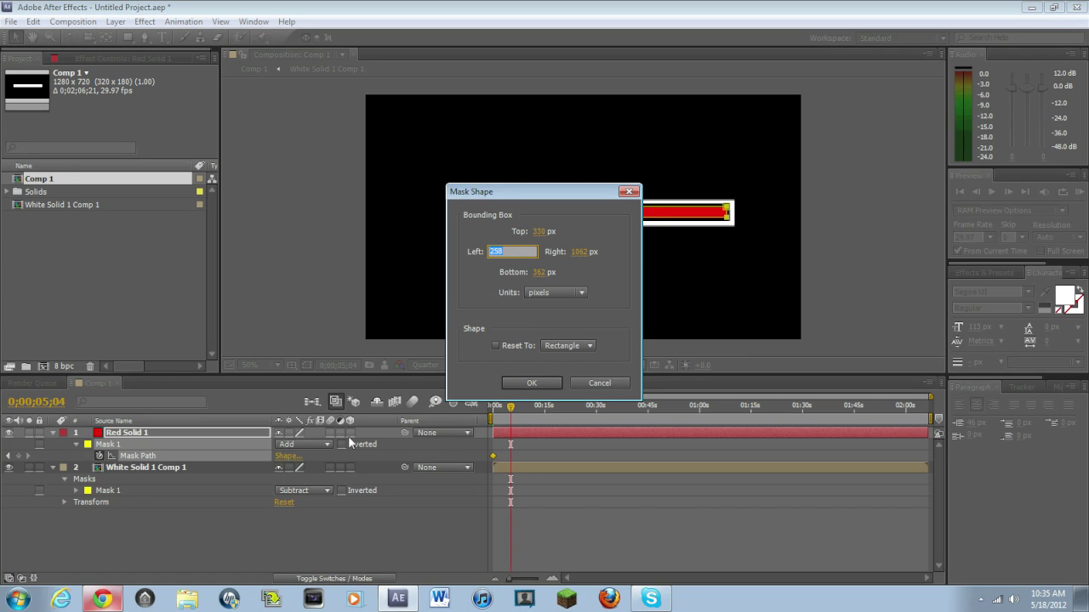
Step: In Mask Shape, change the Right value from 1062 to 256, collapsing the red fill at 5 s
right_click(502, 252)
click(374, 296)
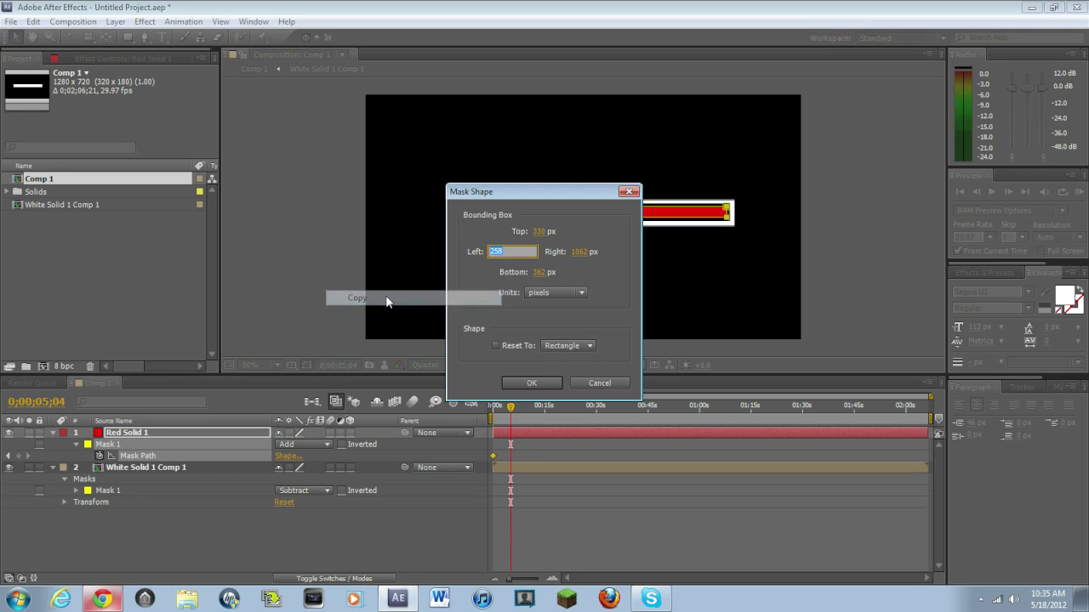
click(578, 252)
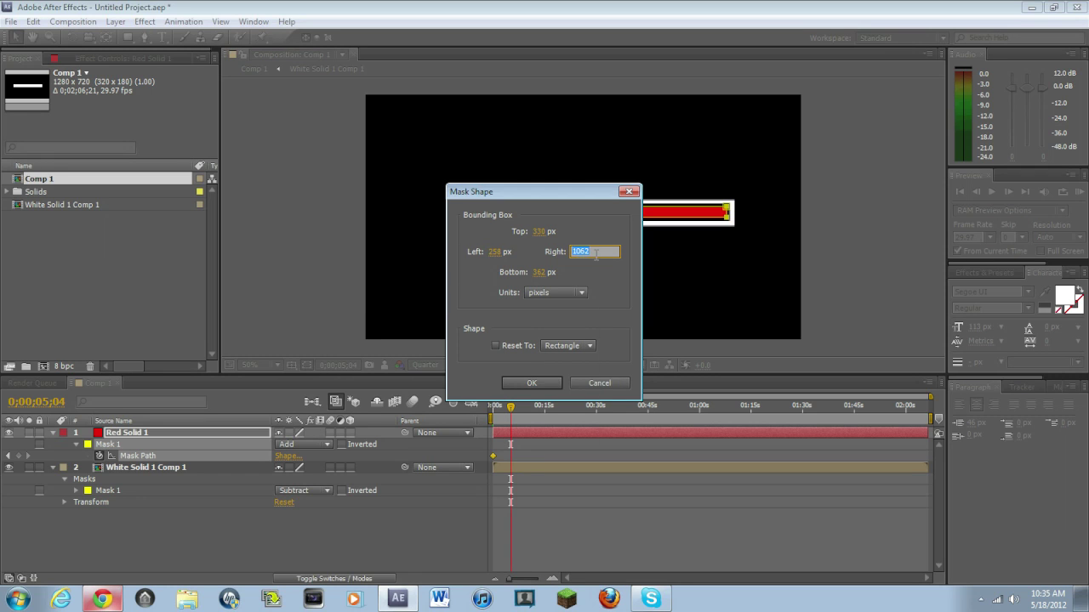
right_click(595, 253)
click(485, 304)
click(612, 252)
right_click(610, 253)
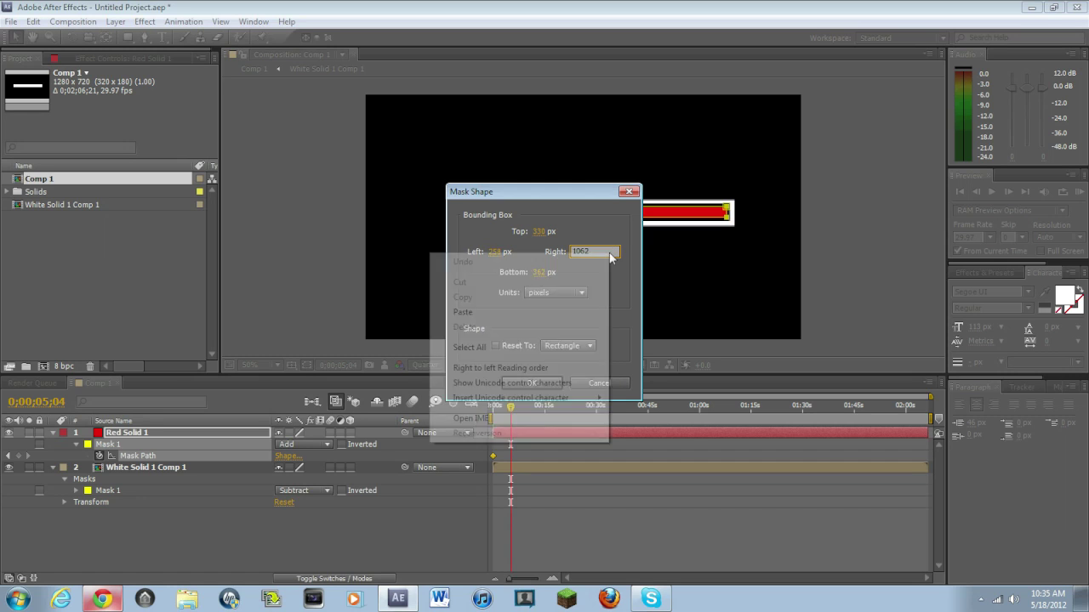
click(495, 312)
drag(612, 252, 575, 252)
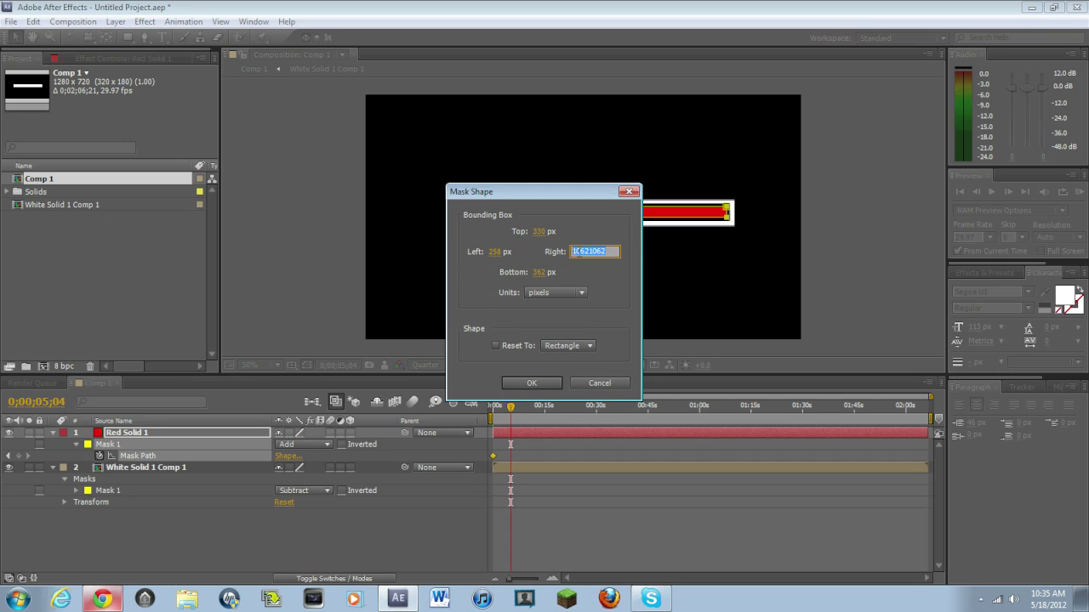
key(BackSpace)
text(256)
key(Return)
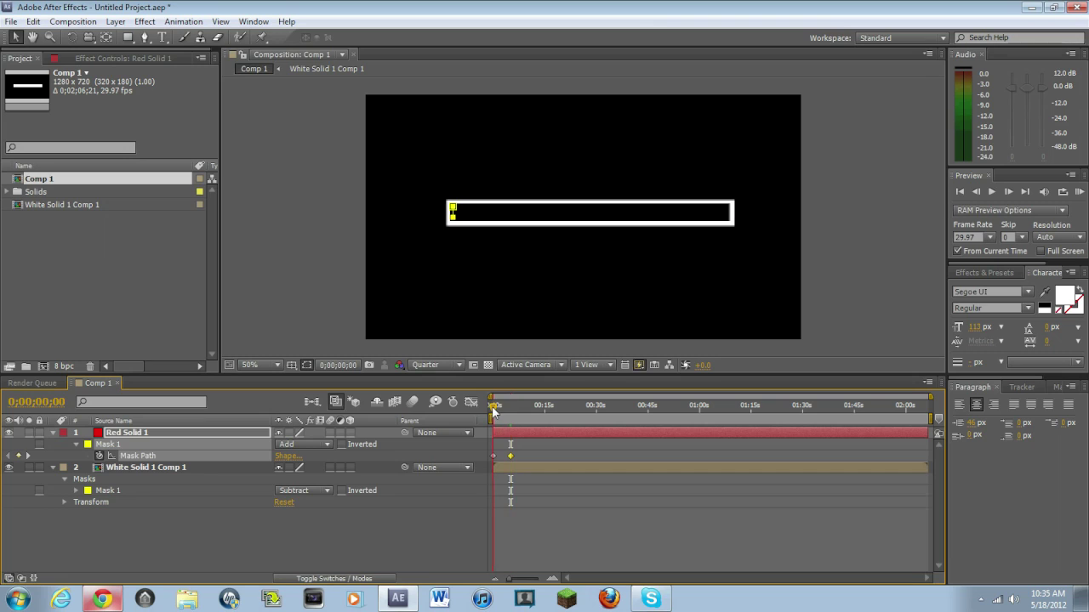
Step: Move the sliver mask keyframe to 0 s and the full-width keyframe later, previewing the growth
drag(505, 410, 492, 413)
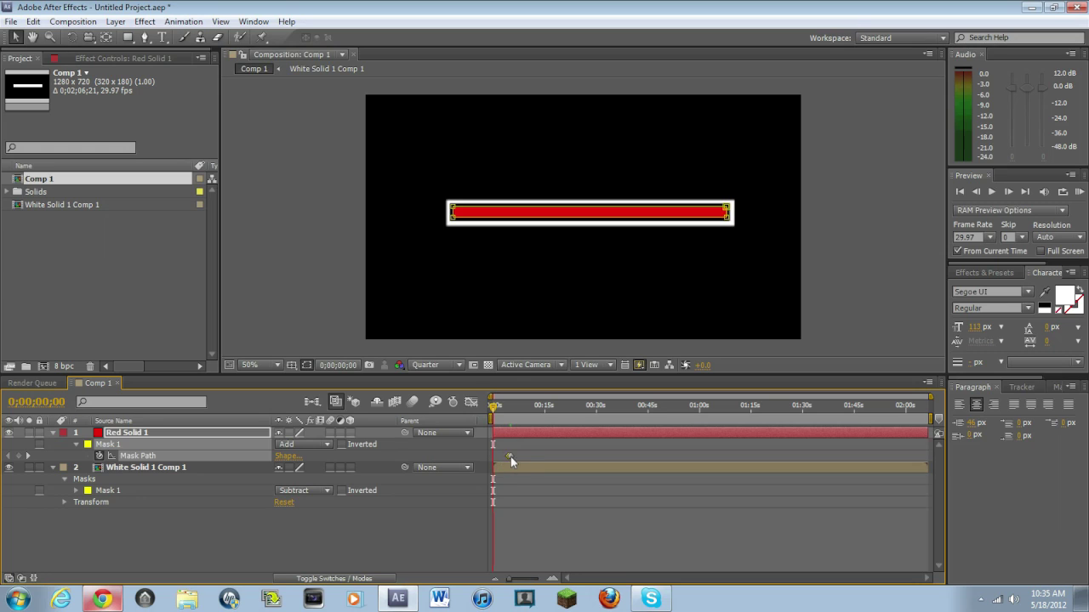
drag(510, 457, 494, 456)
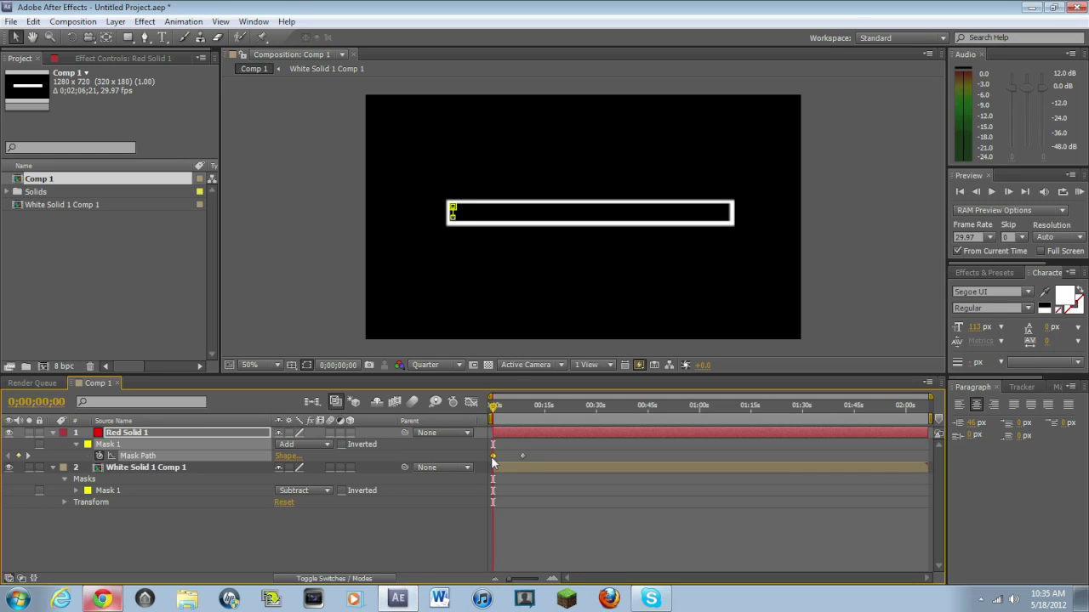
drag(523, 455, 511, 456)
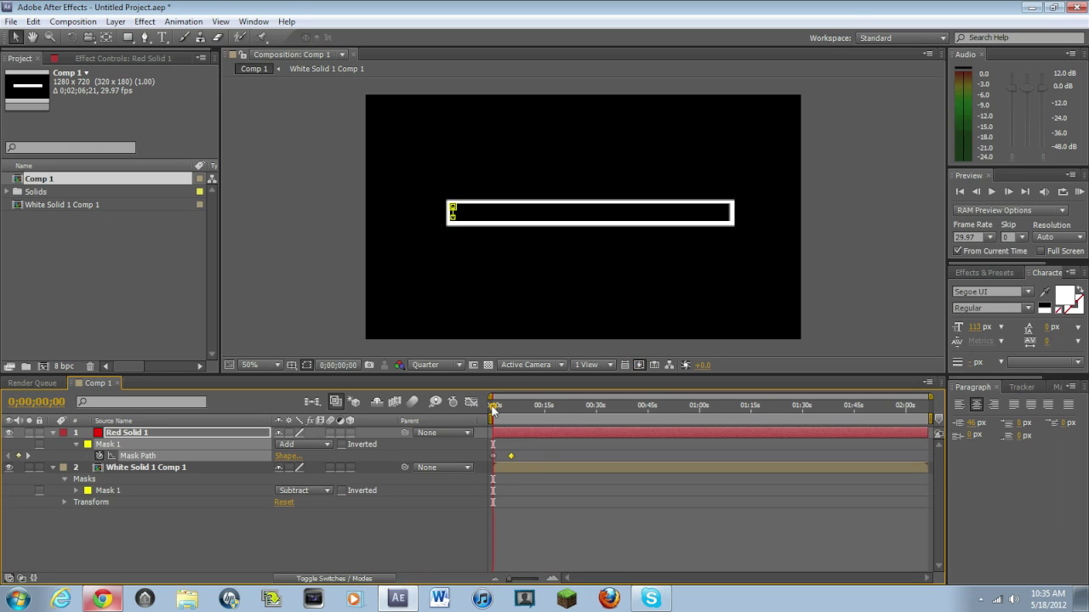
mouse_move(494, 407)
mouse_down()
mouse_move(509, 412)
mouse_move(493, 408)
mouse_move(508, 411)
mouse_move(497, 423)
mouse_move(515, 415)
mouse_move(498, 416)
mouse_up()
Step: Compare with the YouTube reference video, then scrub to preview the red fill growing
click(102, 600)
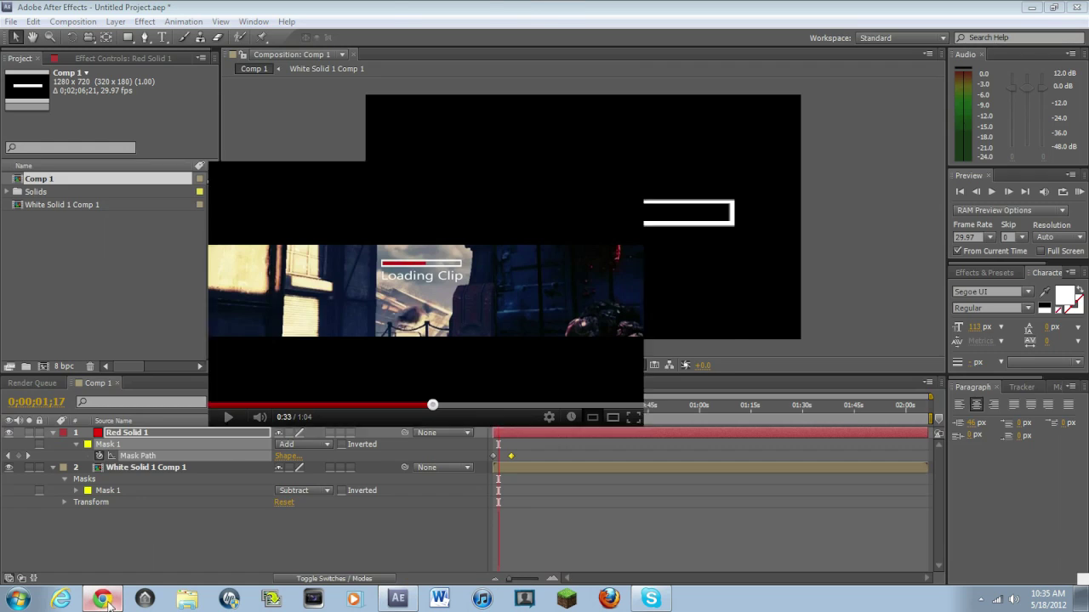
click(119, 600)
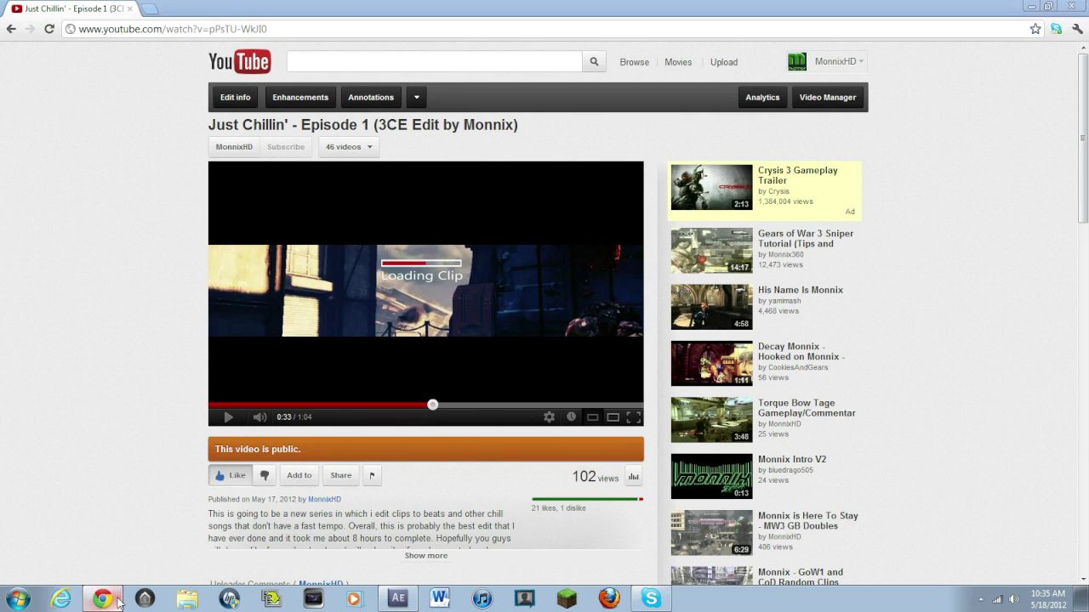
click(496, 416)
mouse_move(496, 417)
mouse_down()
mouse_move(519, 417)
mouse_move(494, 418)
mouse_move(514, 427)
mouse_move(494, 430)
mouse_up()
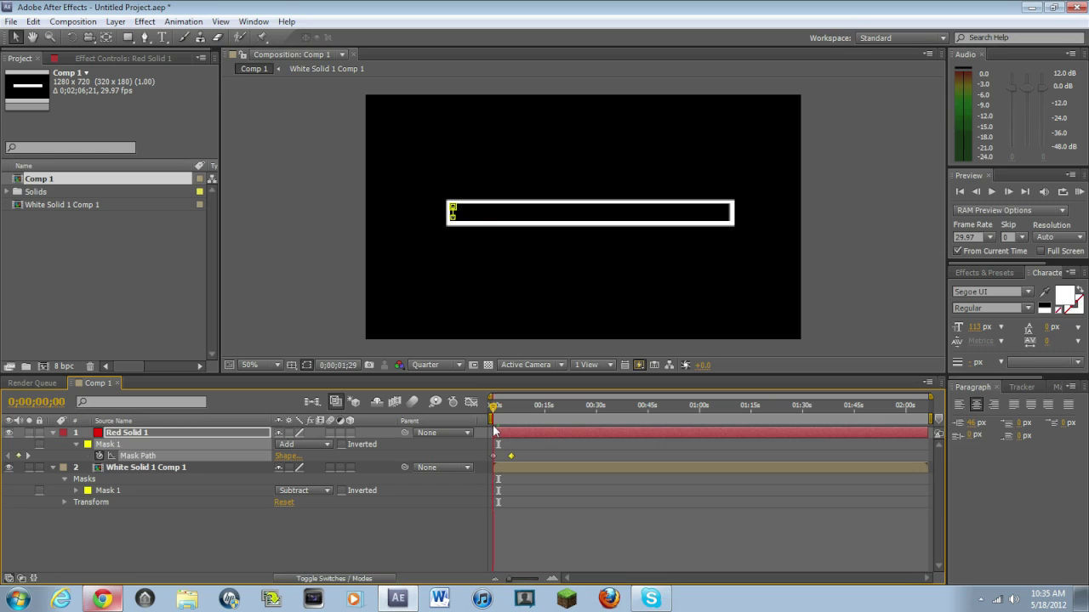